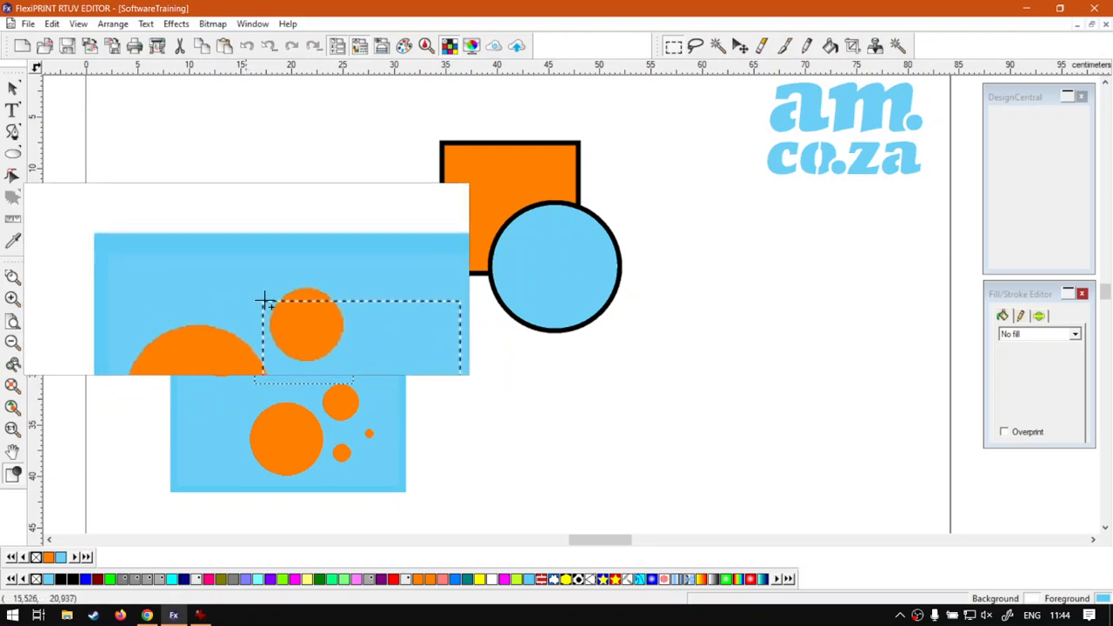
# - Enlarge the marquee selection on the blue bitmap with added rectangular areas, and subtract rectangular areas from it
pyautogui.moveTo(256, 300); pyautogui.dragTo(306, 340)
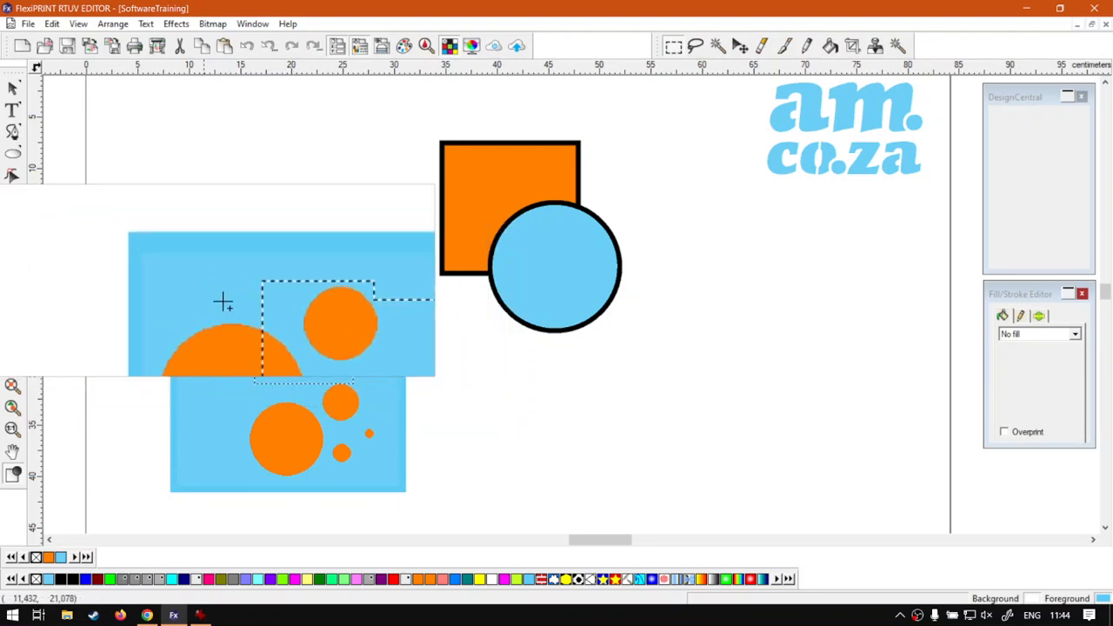
pyautogui.moveTo(210, 302); pyautogui.dragTo(276, 330)
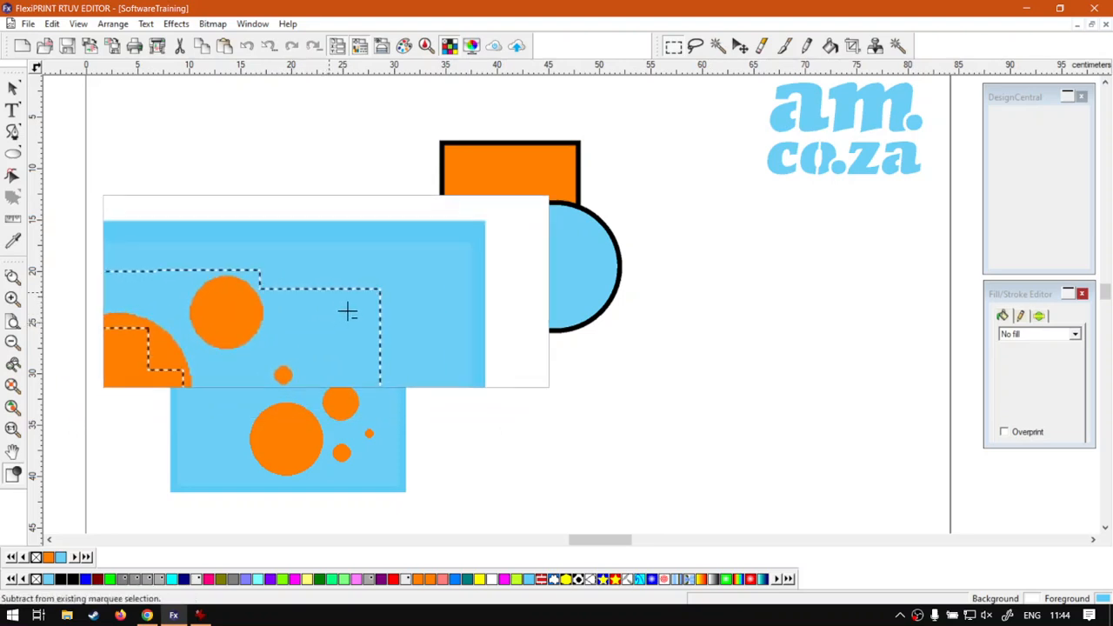
pyautogui.moveTo(357, 320); pyautogui.dragTo(285, 390)
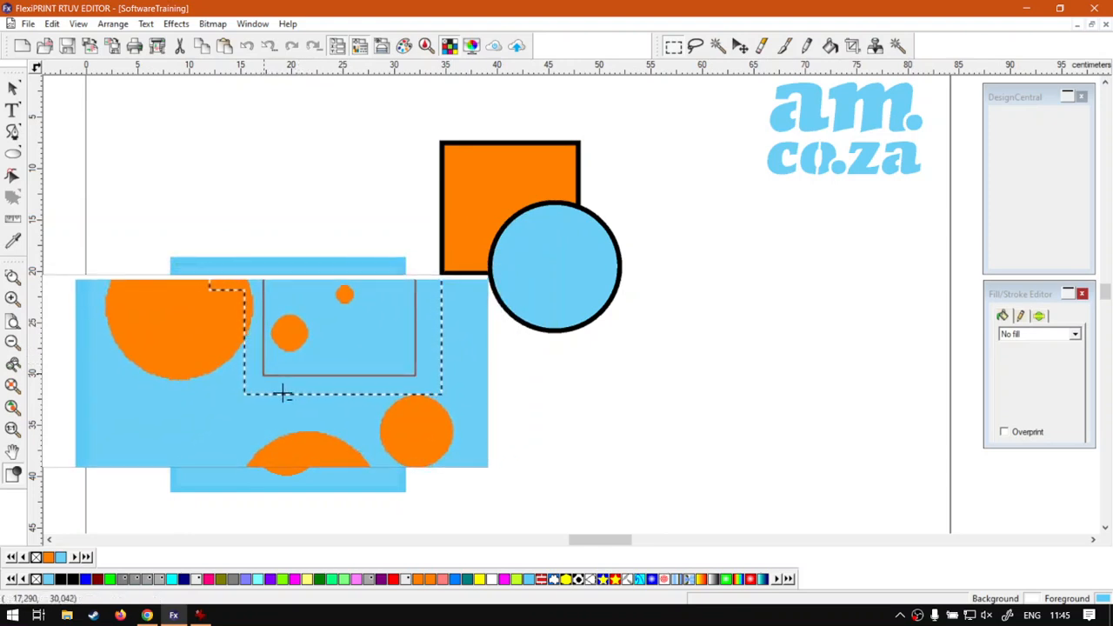
pyautogui.moveTo(282, 394); pyautogui.dragTo(287, 388)
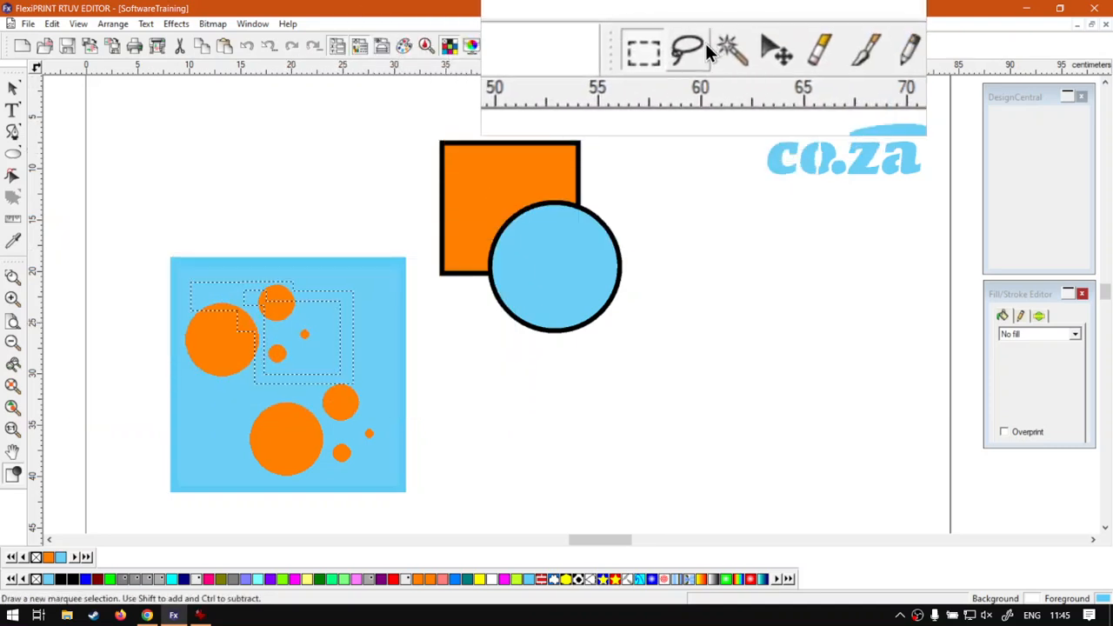
# - Select the bitmap's upper large orange circle with the Magic Wand, add neighbouring smaller circles to the selection, and clear it
pyautogui.click(718, 47)
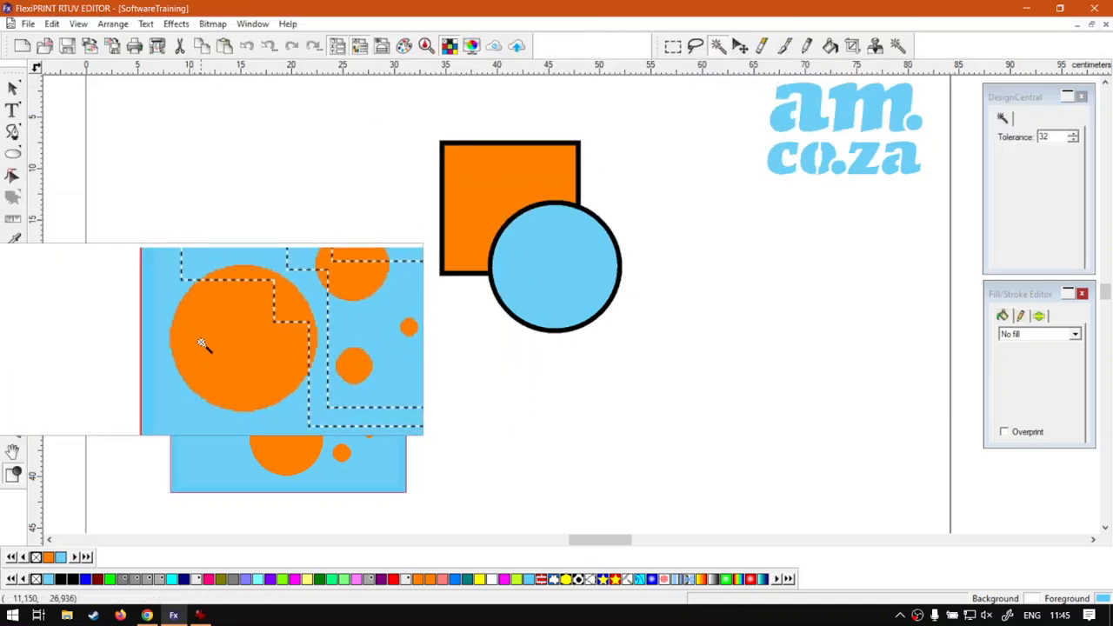
pyautogui.click(202, 346)
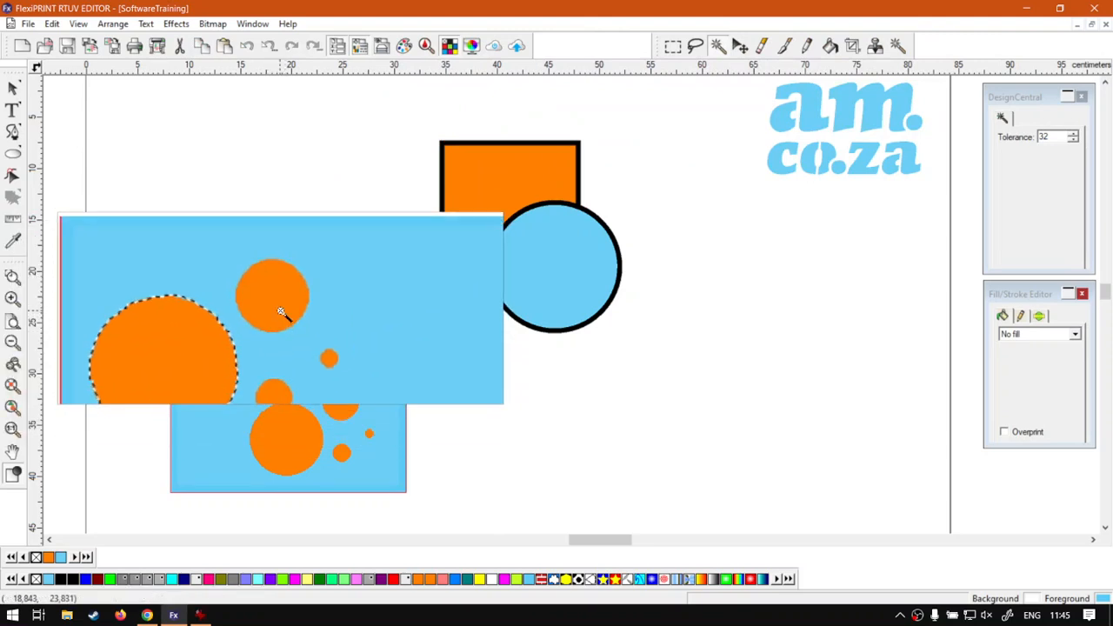
pyautogui.keyDown('shift'); pyautogui.click(284, 318); pyautogui.keyUp('shift')
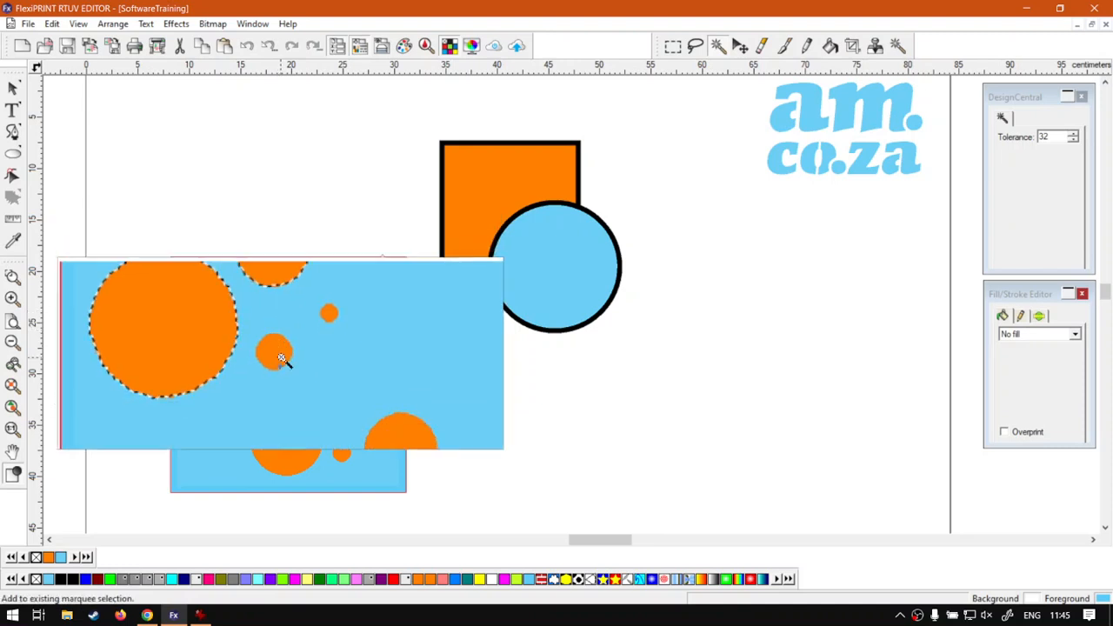
pyautogui.keyDown('shift'); pyautogui.click(304, 334); pyautogui.keyUp('shift')
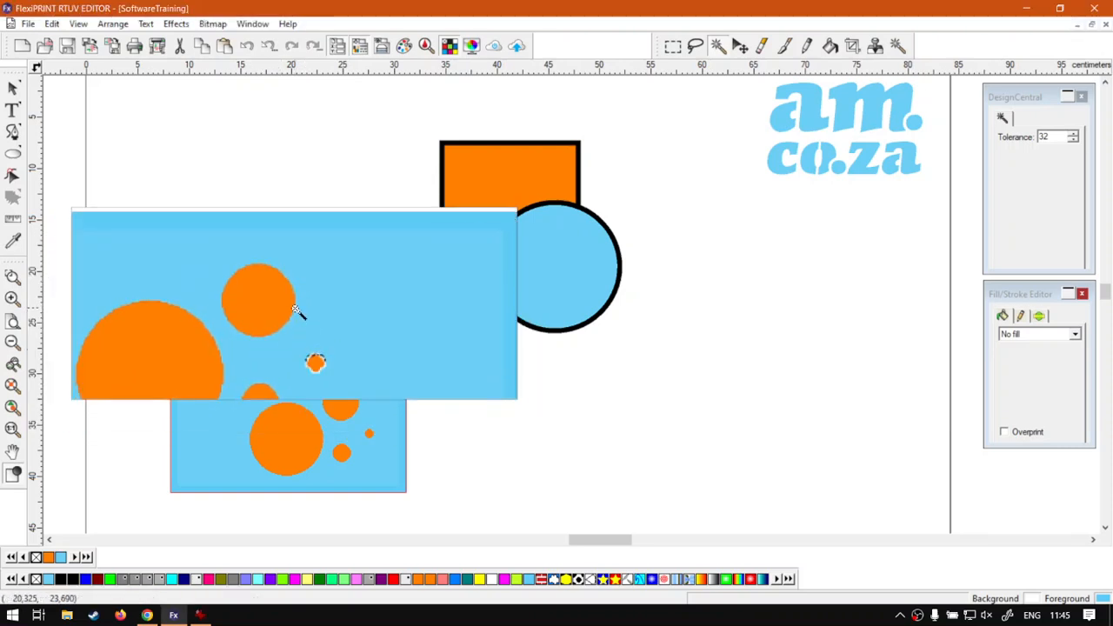
pyautogui.press('Escape')
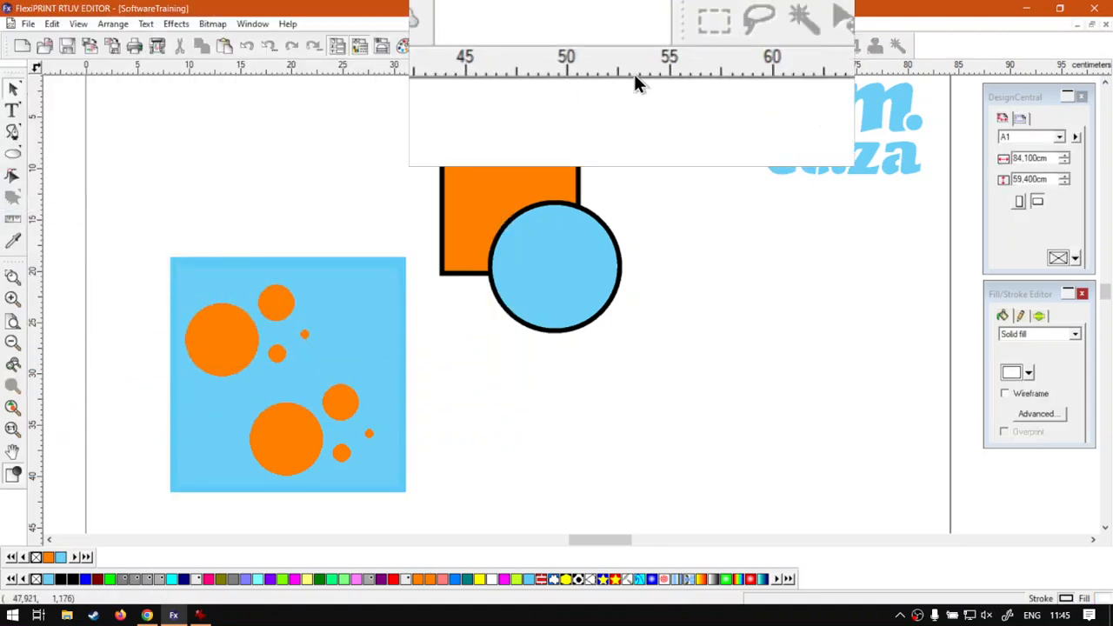
# - Reselect the bitmap's upper large orange circle with the Magic Wand, and return to whole-object selection
pyautogui.click(13, 87)
pyautogui.click(318, 346)
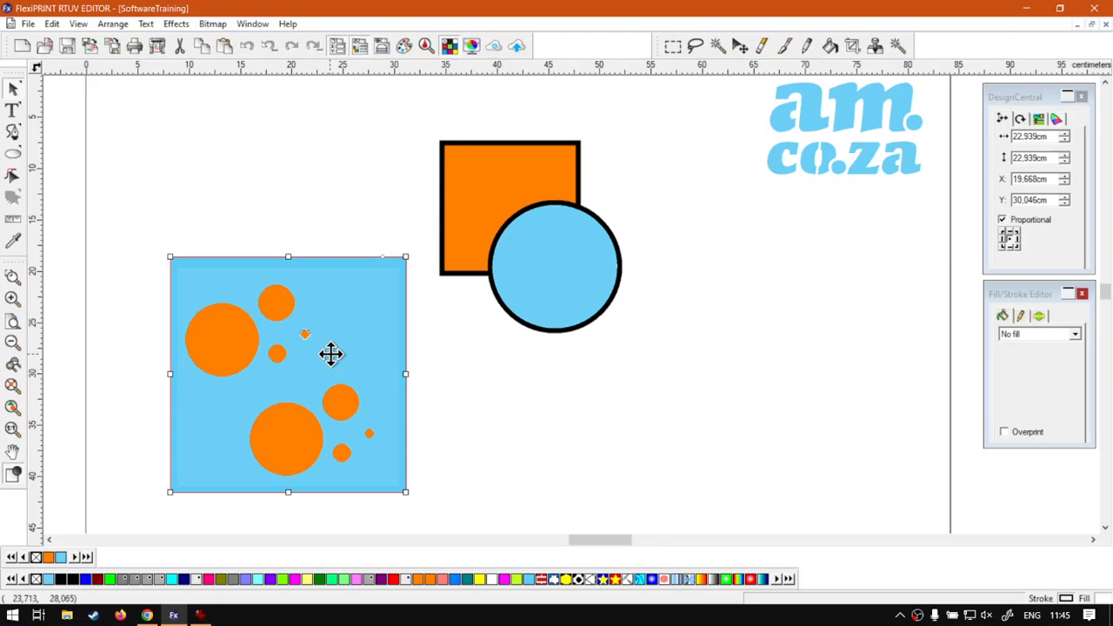
pyautogui.click(725, 52)
pyautogui.click(245, 335)
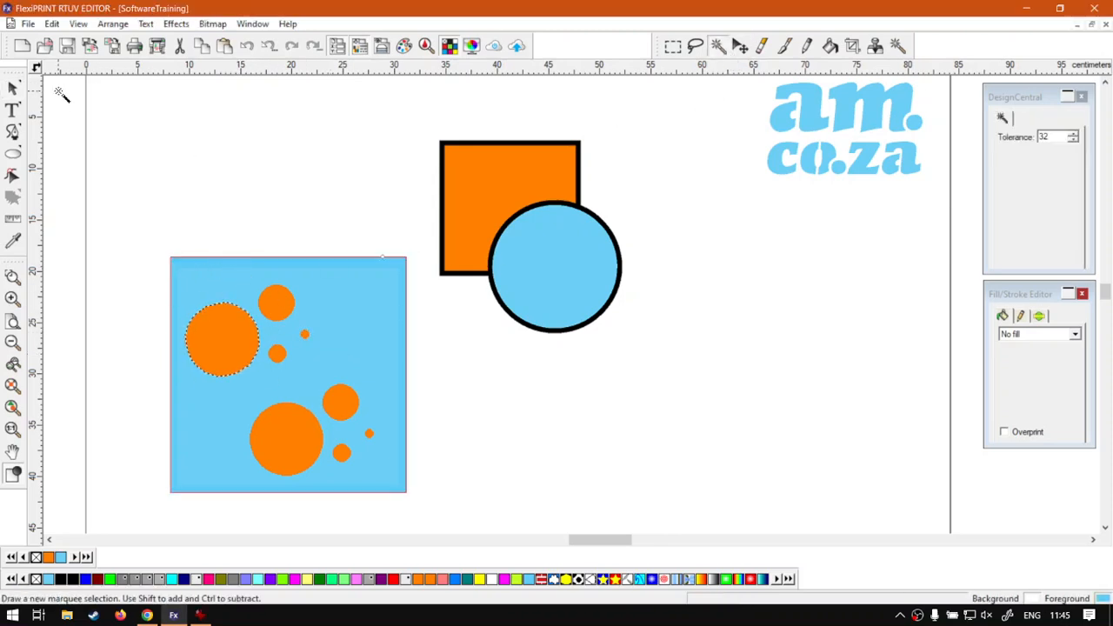
pyautogui.click(13, 90)
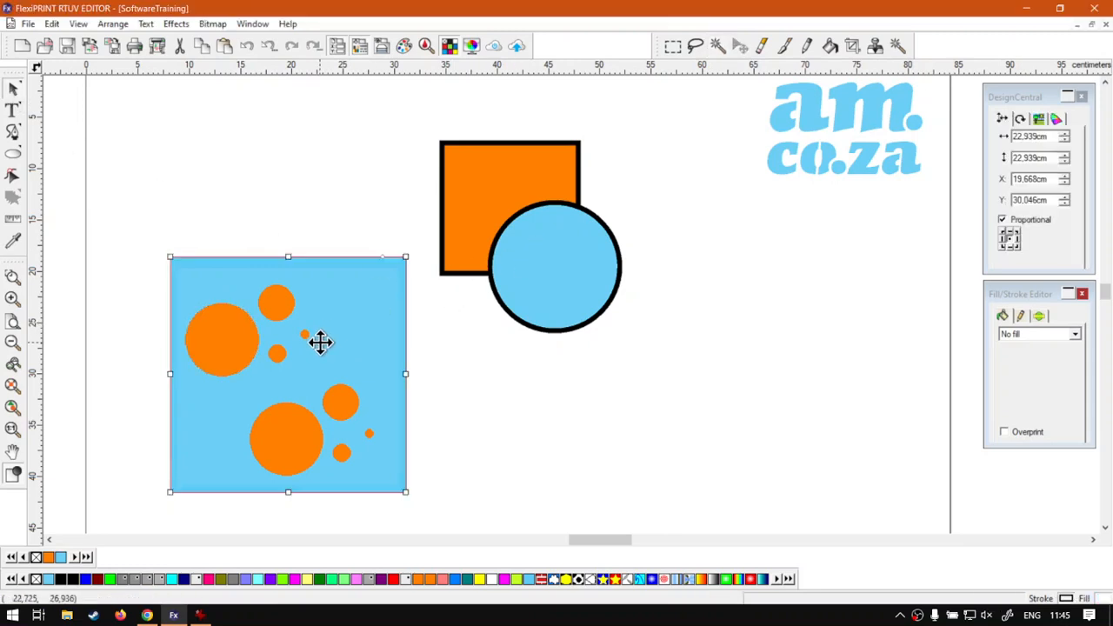
# - Examine the bitmap filter commands available for the marqueed large orange circle, and clear the marquee
pyautogui.click(676, 47)
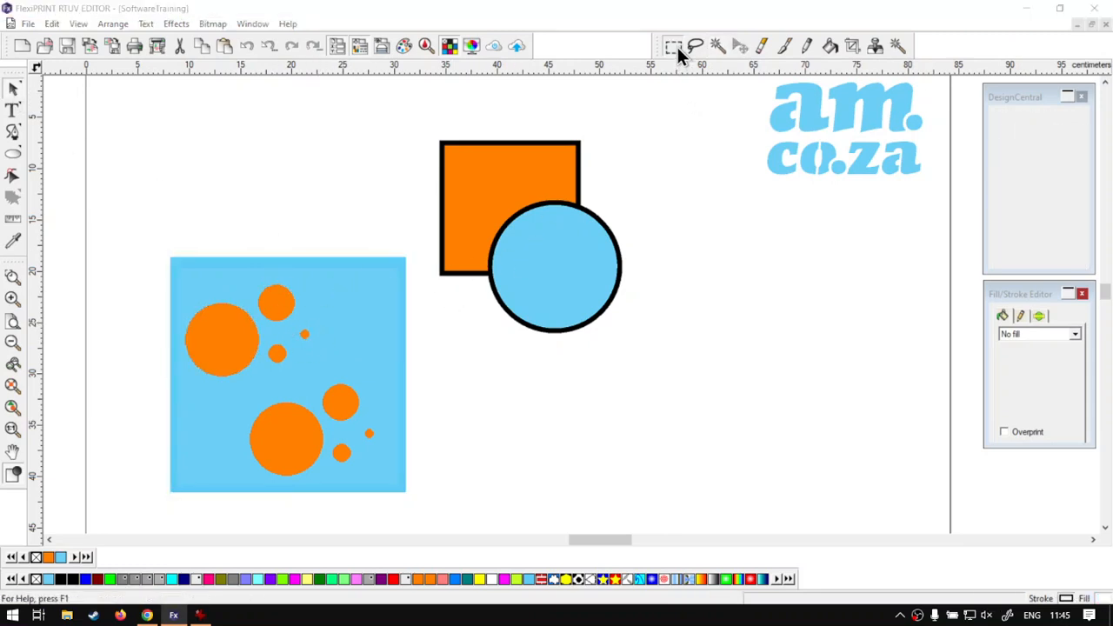
pyautogui.click(230, 348)
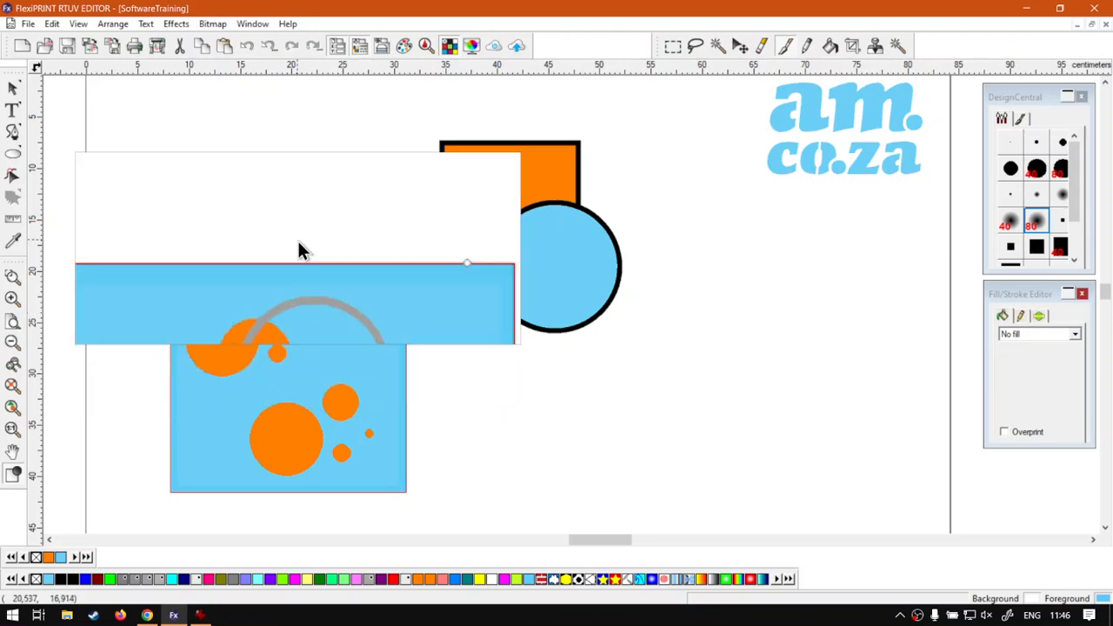
pyautogui.click(221, 31)
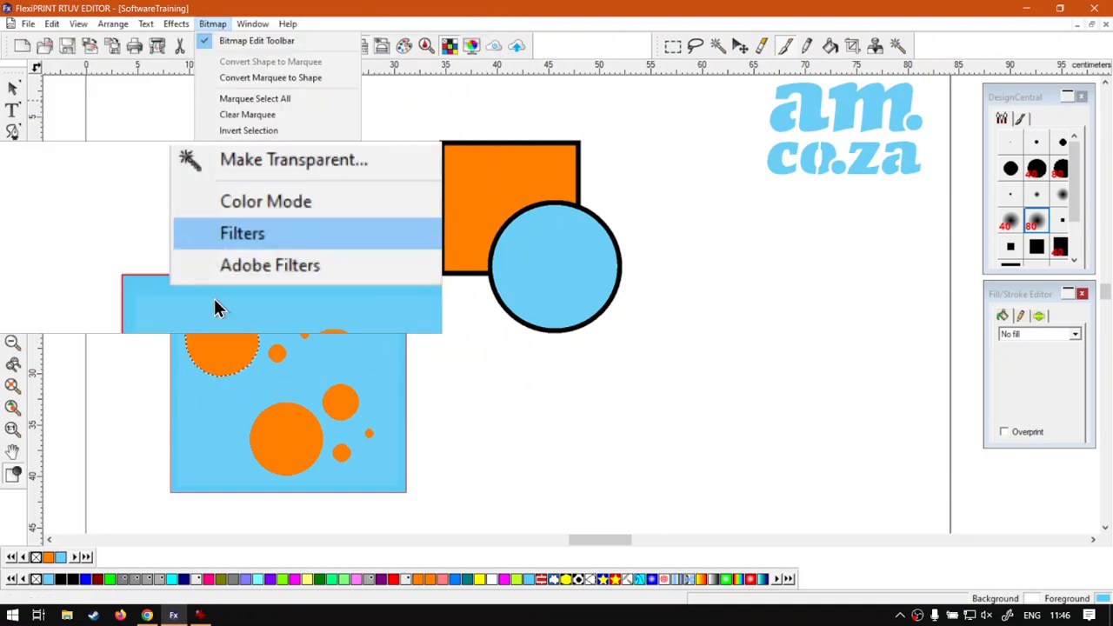
pyautogui.click(598, 24)
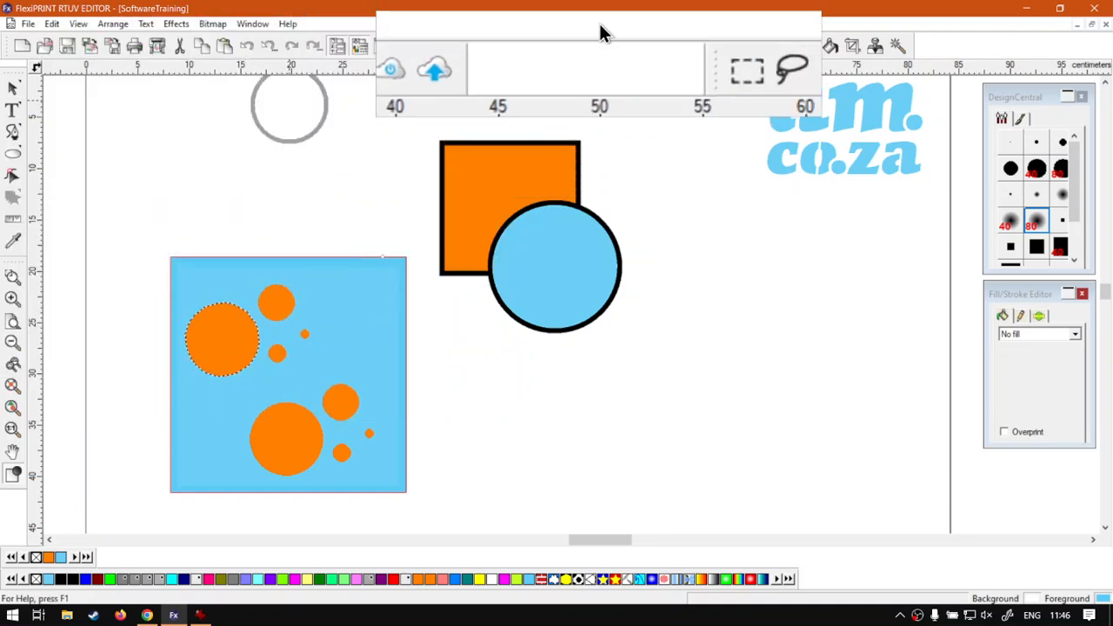
pyautogui.click(674, 46)
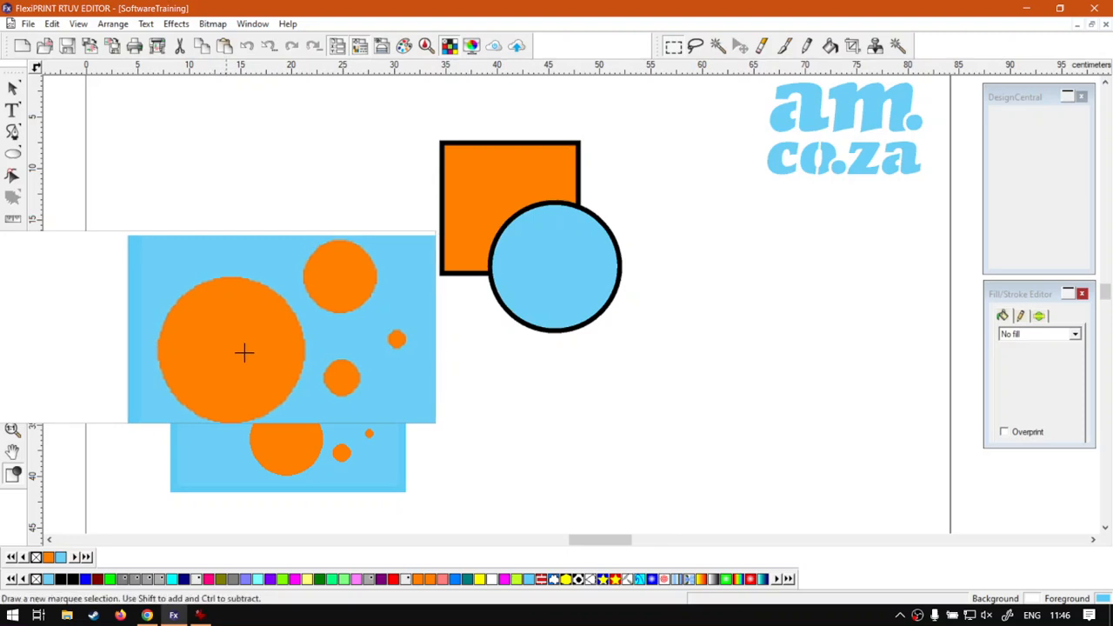
pyautogui.press('super+Escape')
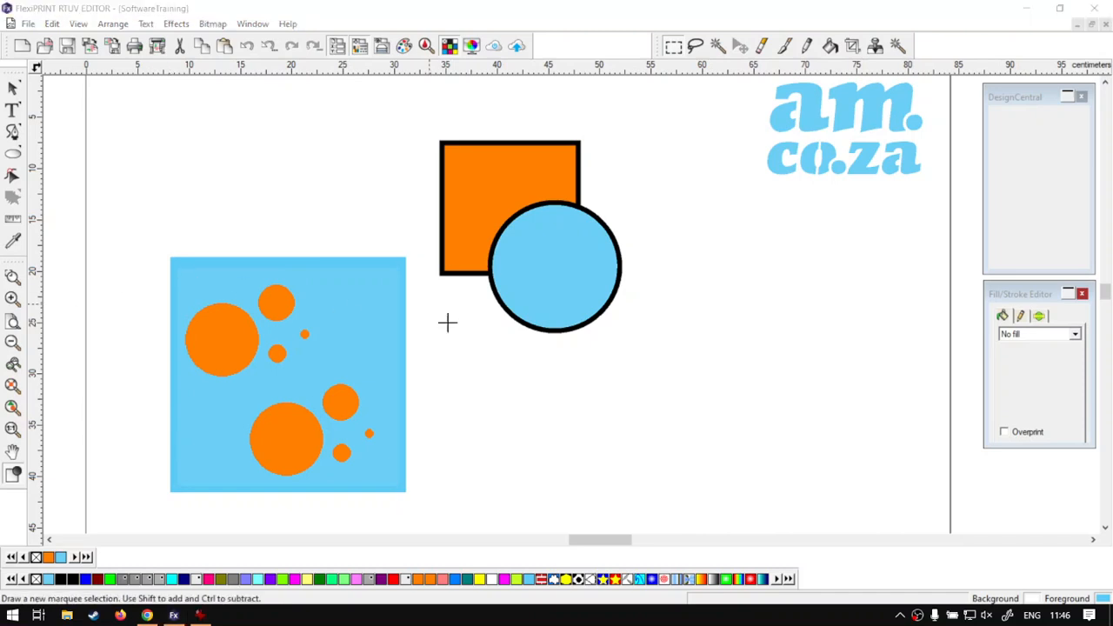
# - Create a Magic Wand marquee from the upper large orange circle and move it to the empty blue area in the bitmap's upper-right corner
pyautogui.click(718, 47)
pyautogui.click(210, 320)
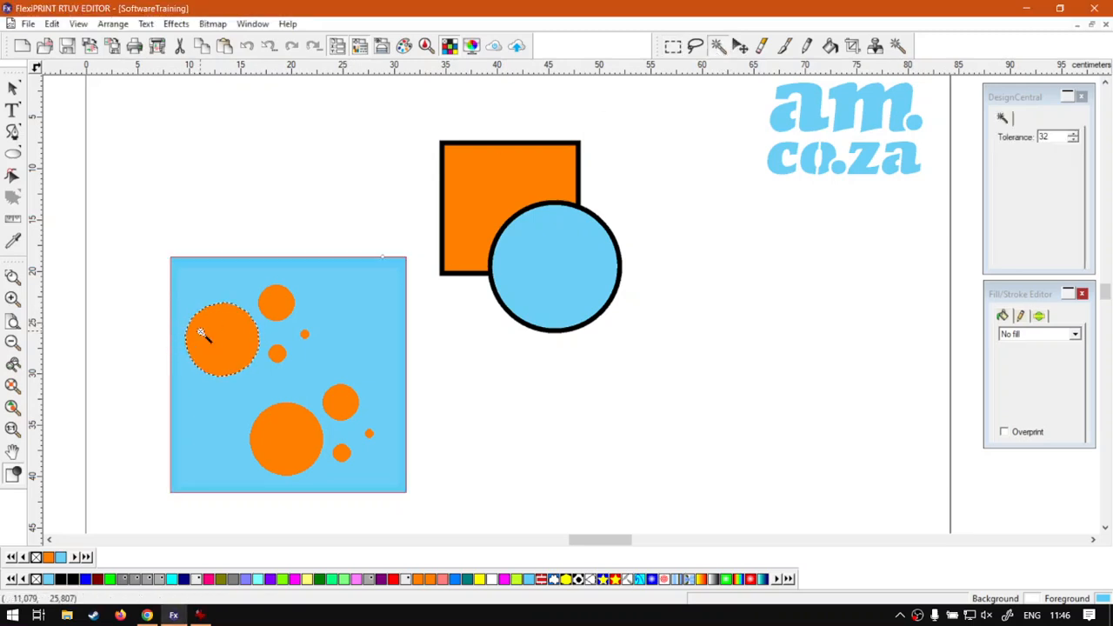
pyautogui.press('super+plus')
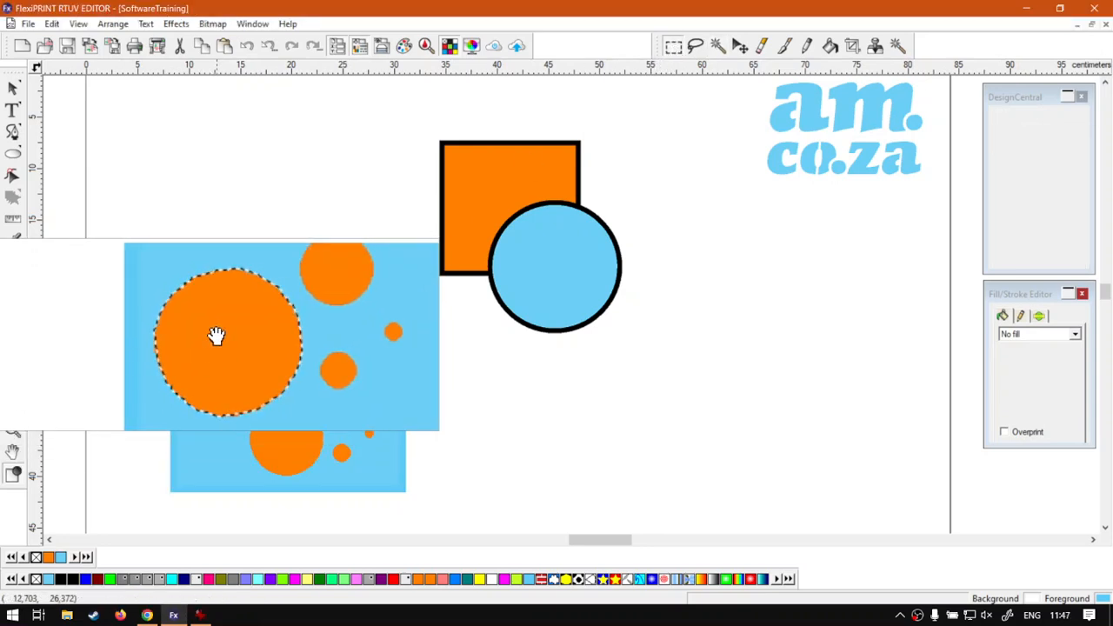
pyautogui.moveTo(217, 337); pyautogui.dragTo(345, 415)
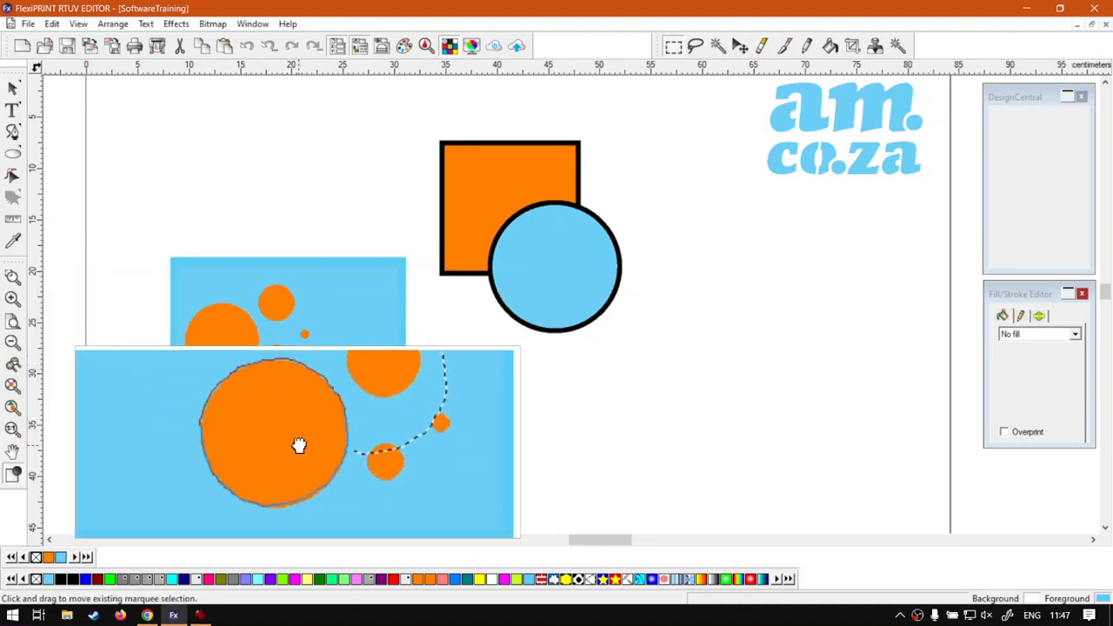
pyautogui.moveTo(298, 445); pyautogui.dragTo(364, 319)
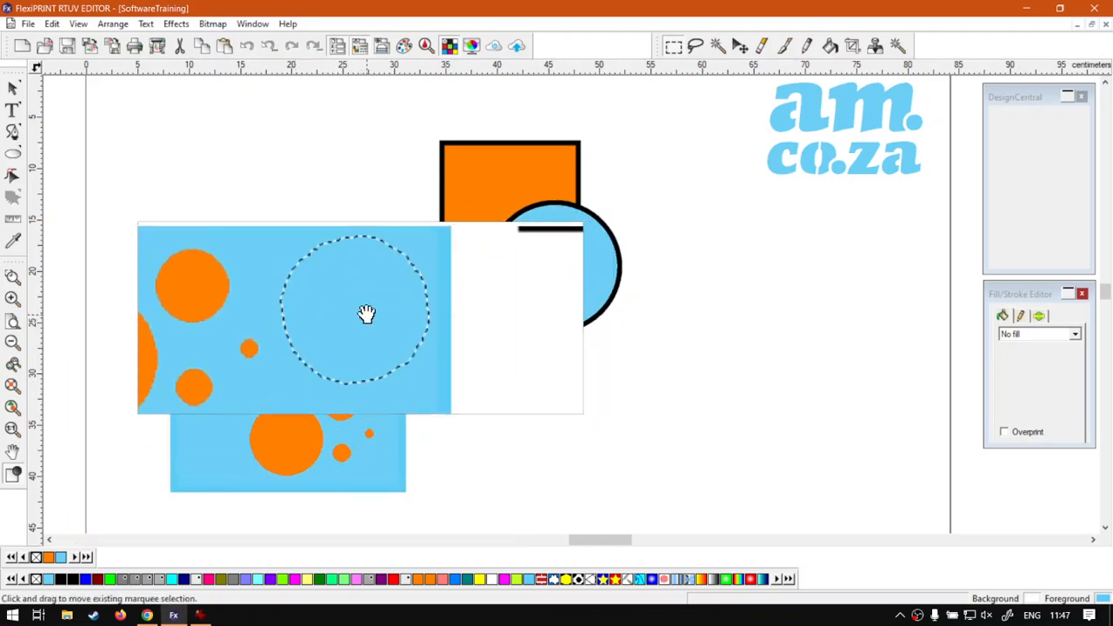
# - Paint the circular marquee area in Rust Orange using the Pencil tool with the round size 80 tip
pyautogui.click(787, 47)
pyautogui.click(815, 48)
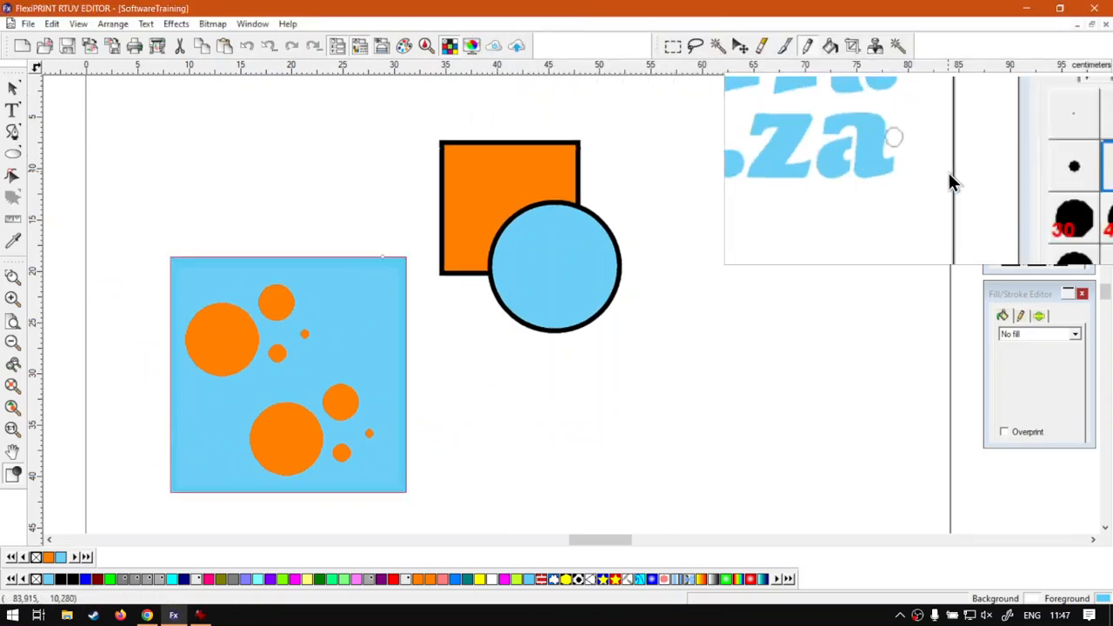
pyautogui.click(1009, 222)
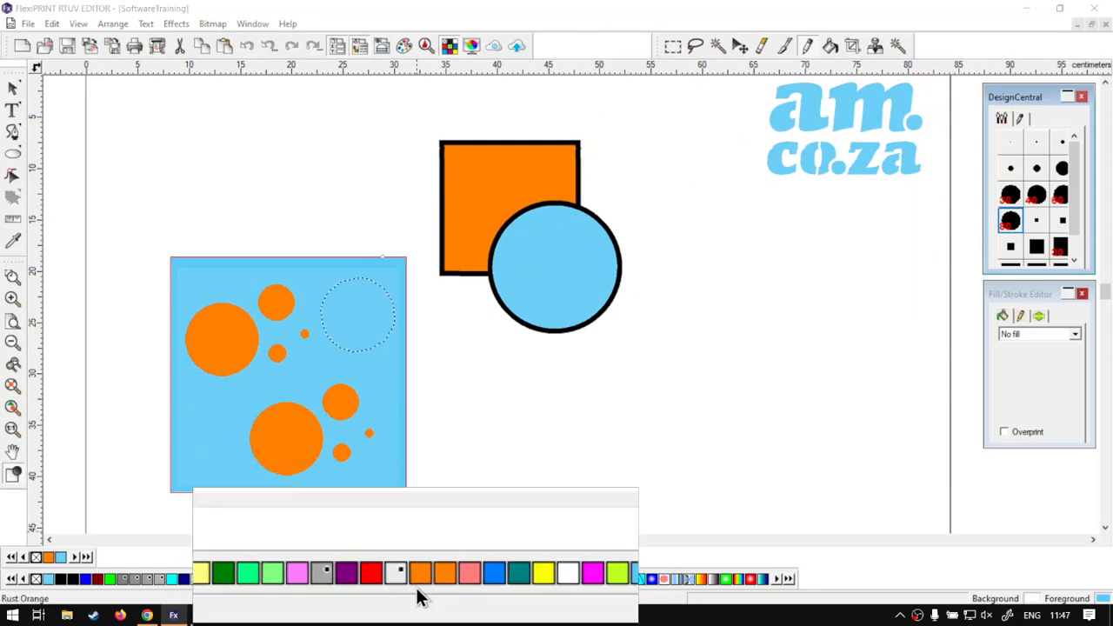
pyautogui.click(423, 586)
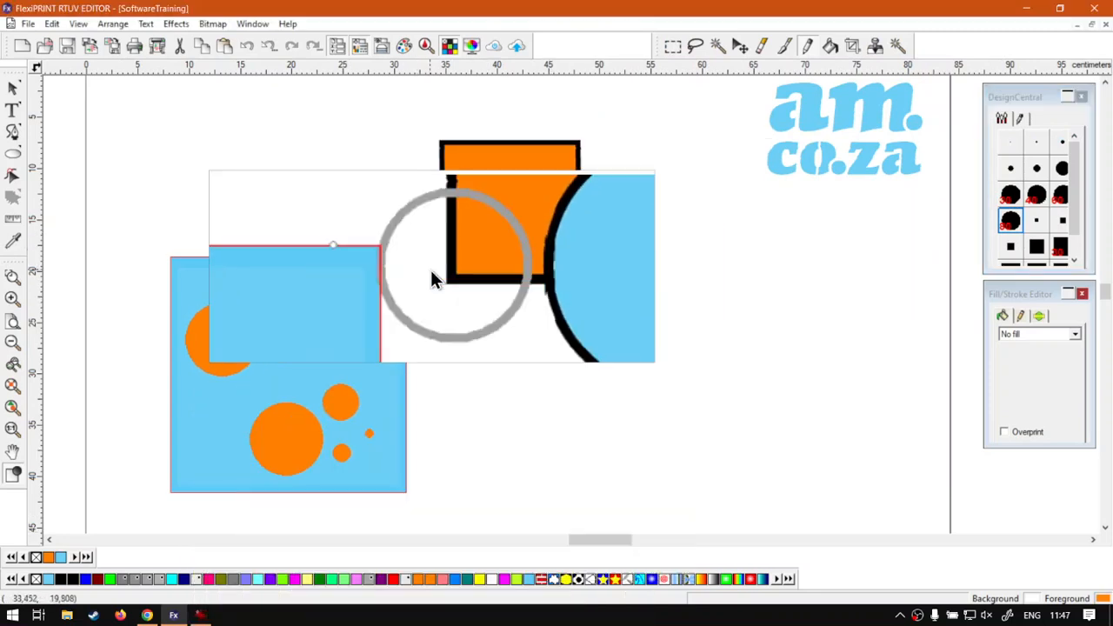
pyautogui.moveTo(374, 297)
pyautogui.mouseDown()
pyautogui.moveTo(332, 316)
pyautogui.moveTo(353, 349)
pyautogui.moveTo(400, 317)
pyautogui.moveTo(351, 301)
pyautogui.mouseUp()
# - Clear the circular marquee around the newly painted orange circle
pyautogui.click(14, 89)
pyautogui.click(674, 47)
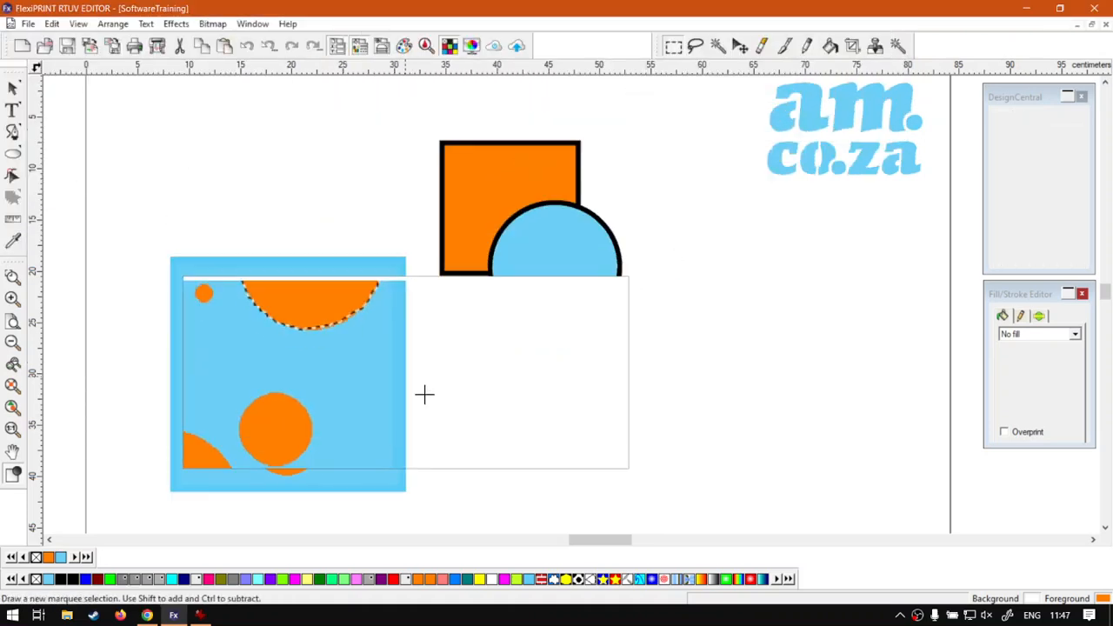
pyautogui.click(397, 397)
pyautogui.press('super+Escape')
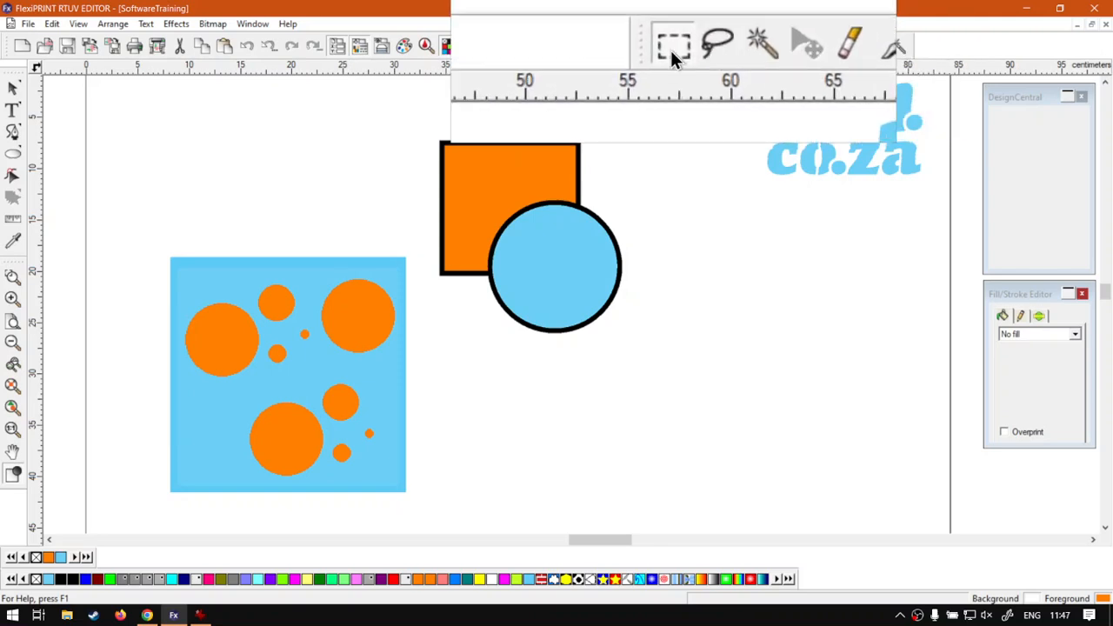
pyautogui.click(673, 47)
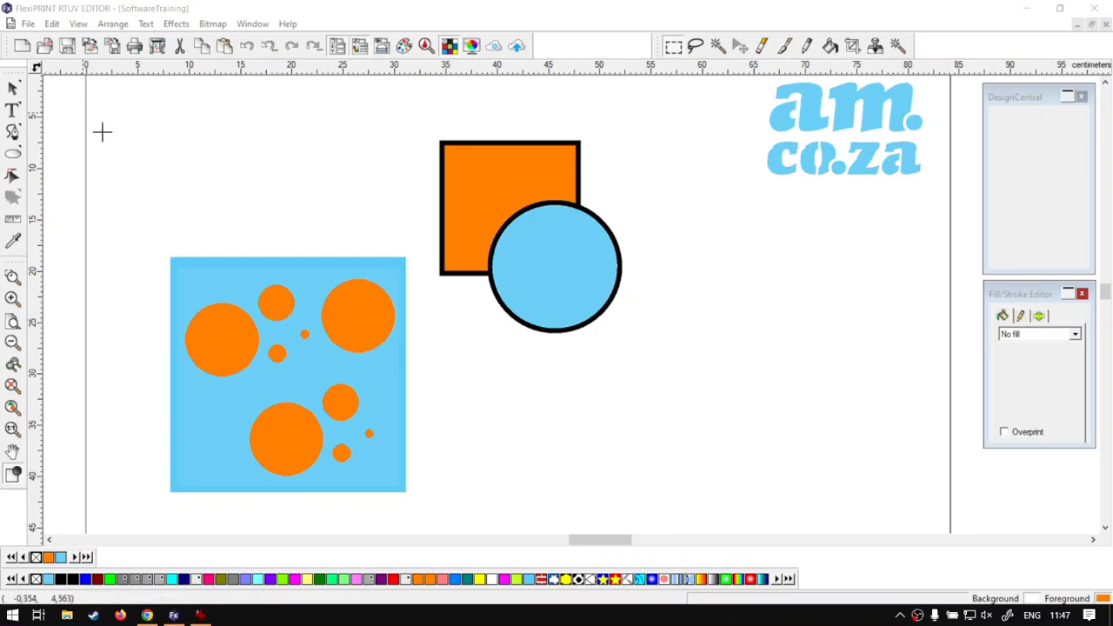
# - Select the outlined orange square and blue circle together and move them down and to the right on the page
pyautogui.click(13, 88)
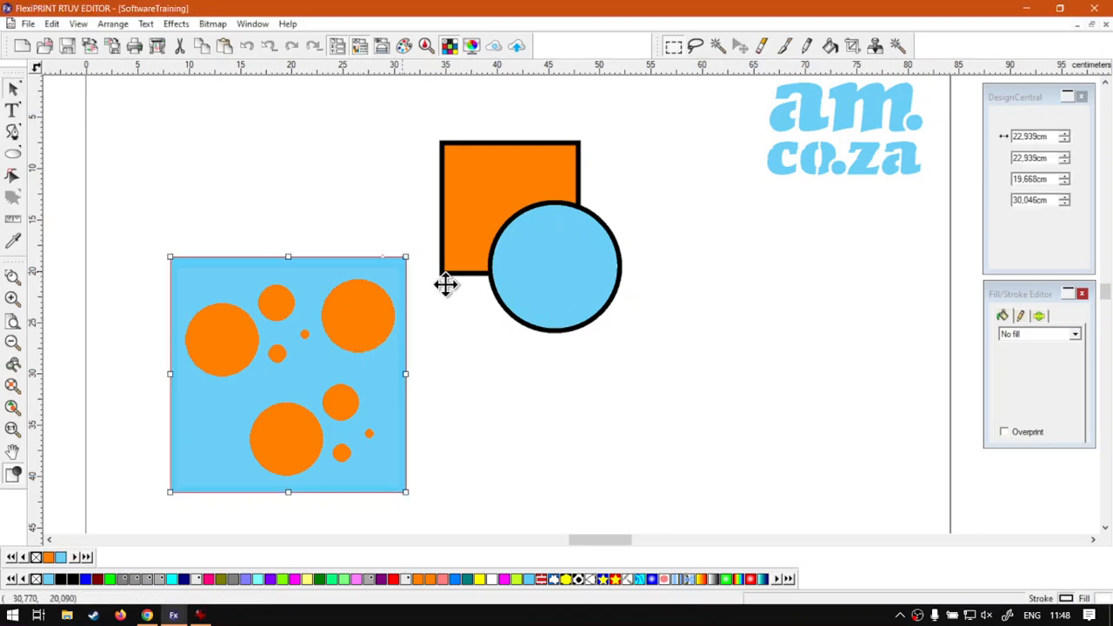
pyautogui.click(606, 366)
pyautogui.click(579, 281)
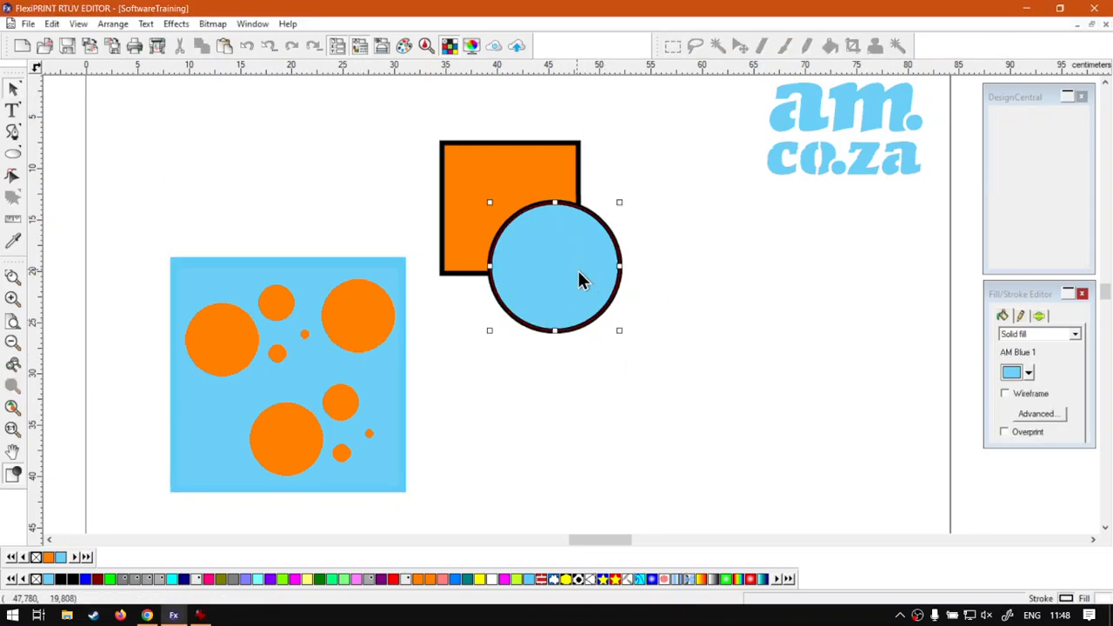
pyautogui.click(504, 156)
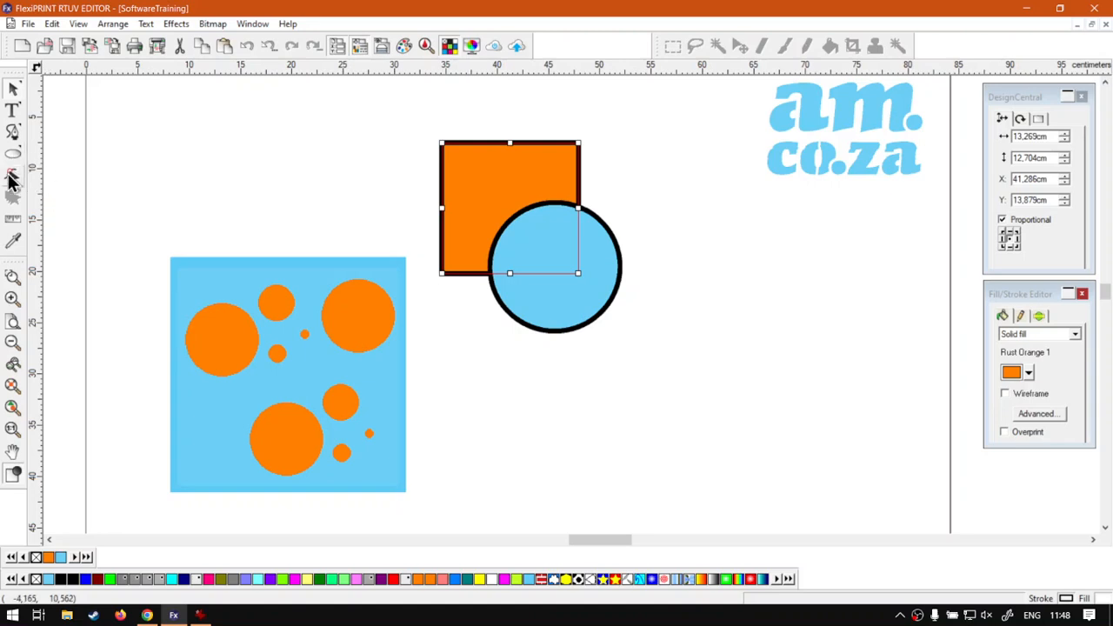
pyautogui.keyDown('shift'); pyautogui.click(579, 308); pyautogui.keyUp('shift')
pyautogui.moveTo(548, 260); pyautogui.dragTo(633, 288)
# - Combine the outlined orange square and blue circle into a group, and deselect it
pyautogui.click(640, 316)
pyautogui.click(515, 156)
pyautogui.click(607, 234)
pyautogui.keyDown('shift'); pyautogui.click(651, 309); pyautogui.keyUp('shift')
pyautogui.rightClick(631, 281)
pyautogui.moveTo(711, 550)
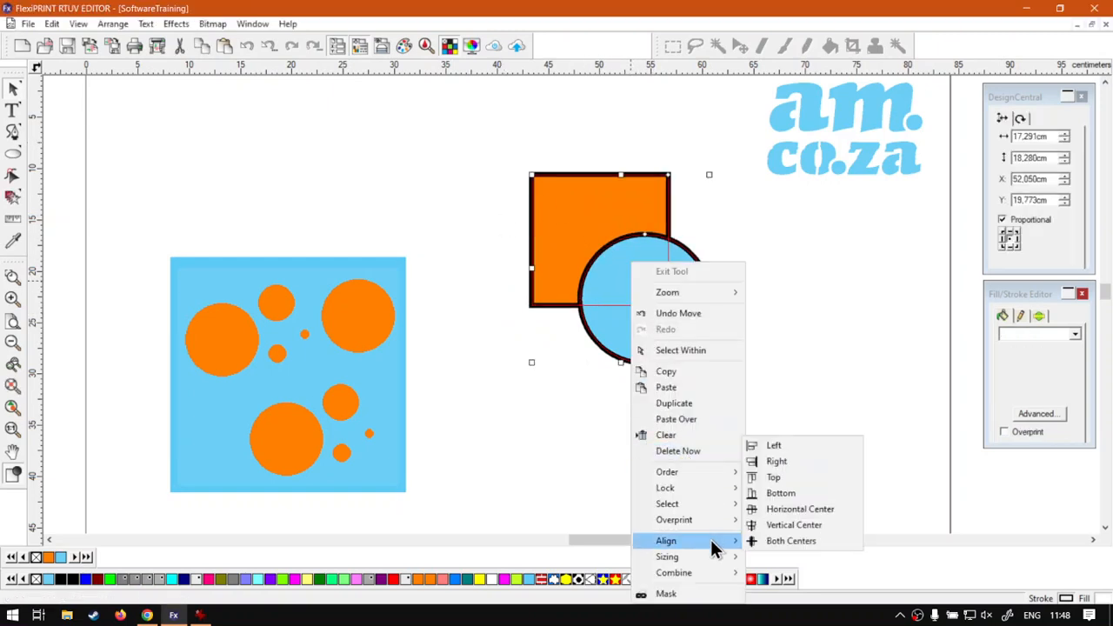
pyautogui.moveTo(735, 576)
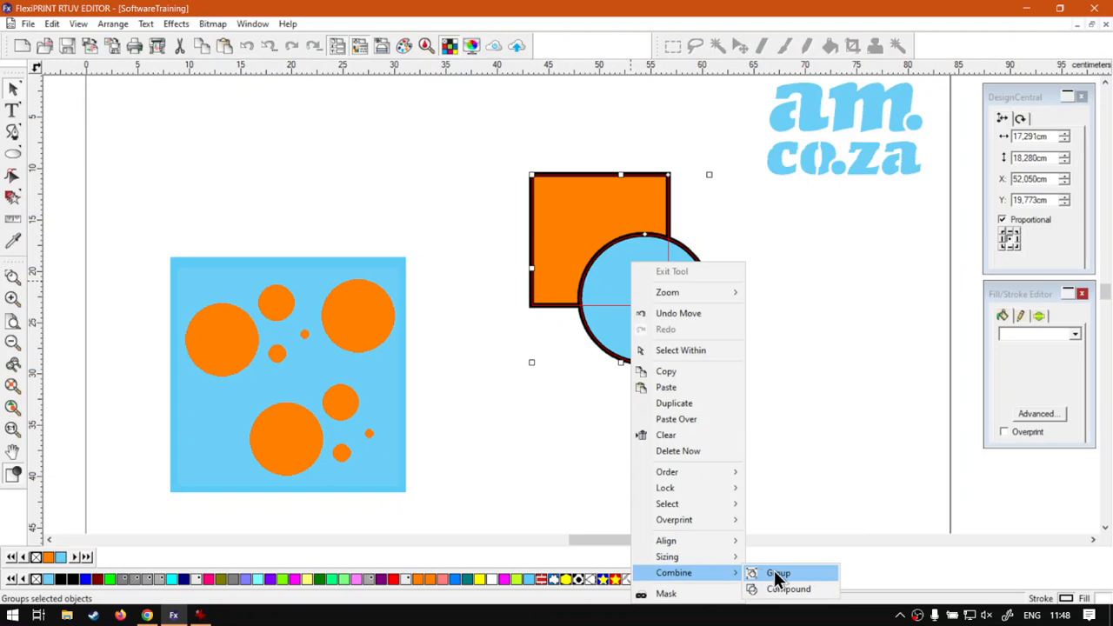
pyautogui.click(774, 572)
pyautogui.click(761, 398)
# - Create a 256 by 256 pixel RGB bitmap at 72 pixels/cm and move it over the grouped square and circle
pyautogui.click(212, 24)
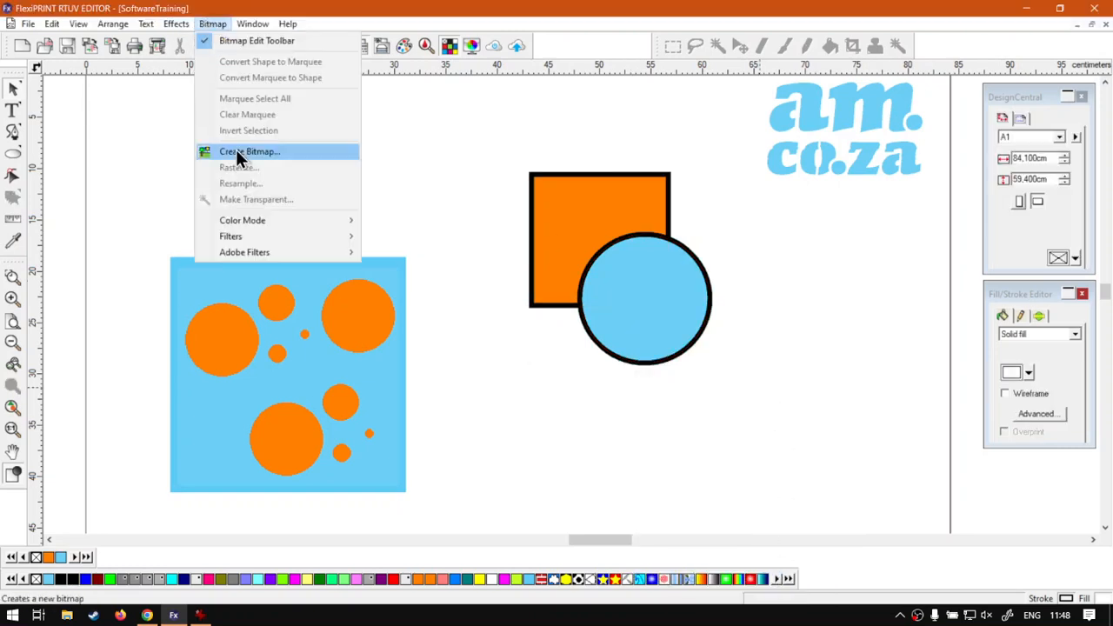
pyautogui.click(256, 152)
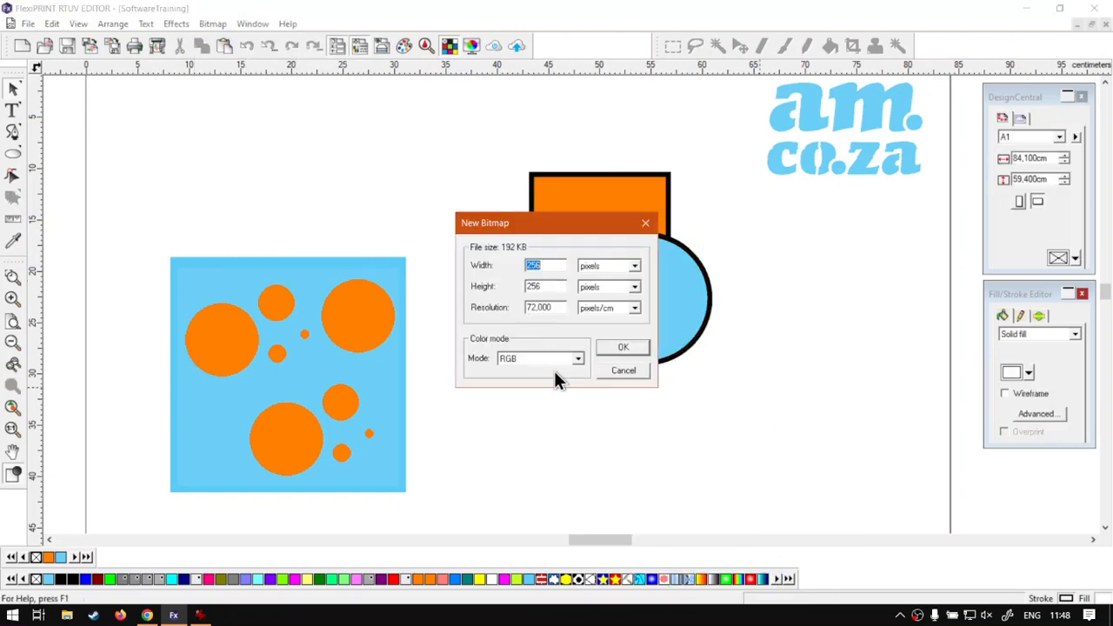
pyautogui.click(623, 351)
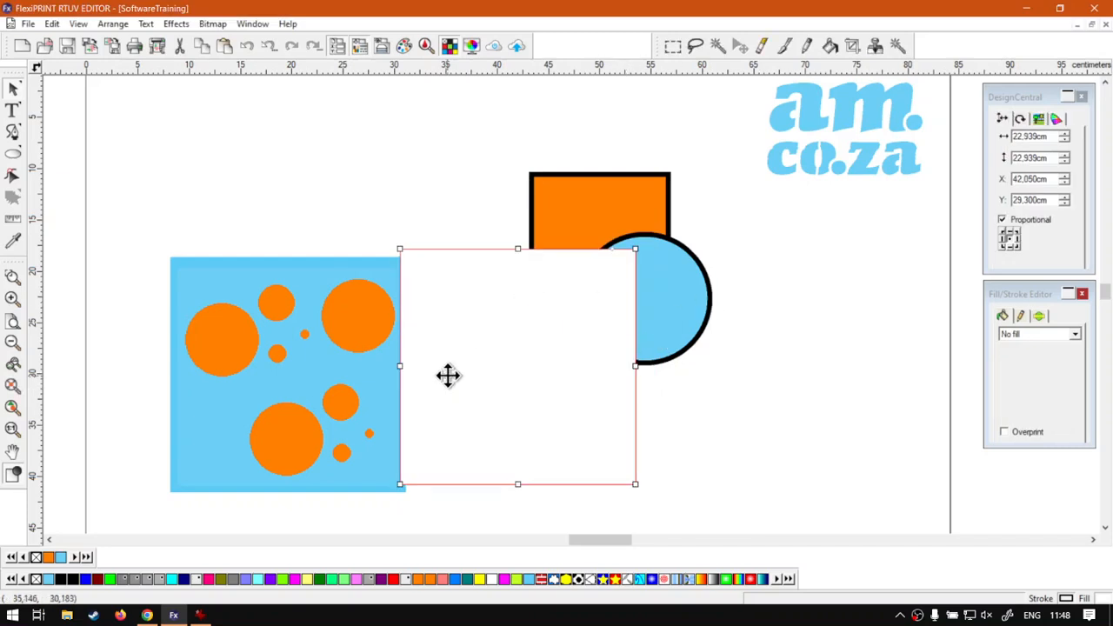
pyautogui.moveTo(530, 401); pyautogui.dragTo(614, 303)
# - Select the new bitmap together with the grouped shapes beneath it and convert the shapes to a marquee
pyautogui.moveTo(764, 422); pyautogui.dragTo(492, 176)
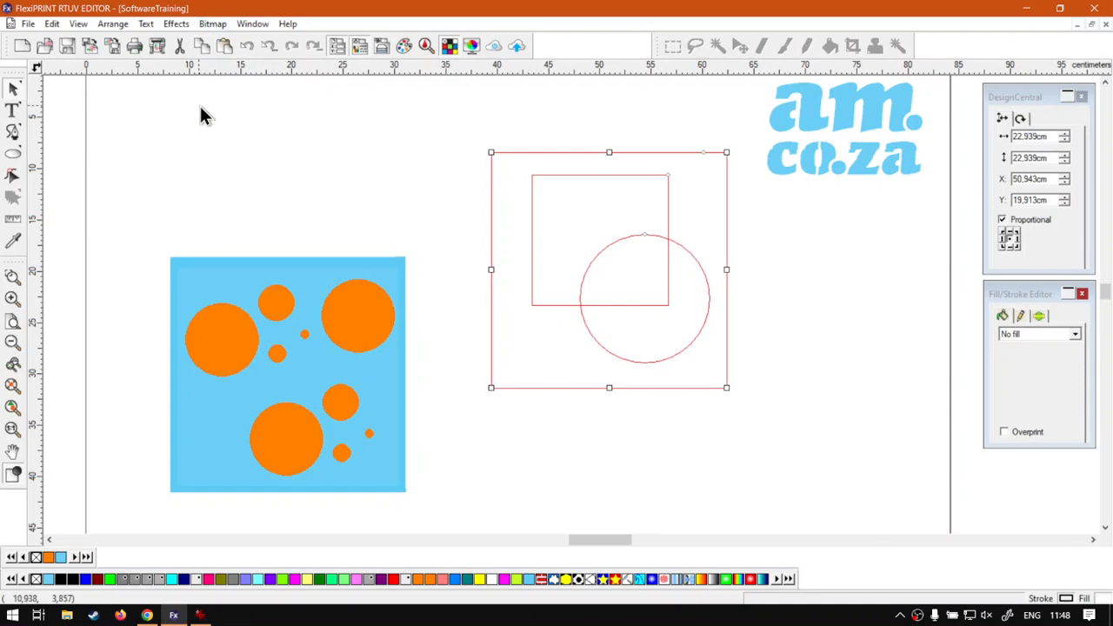
pyautogui.click(211, 25)
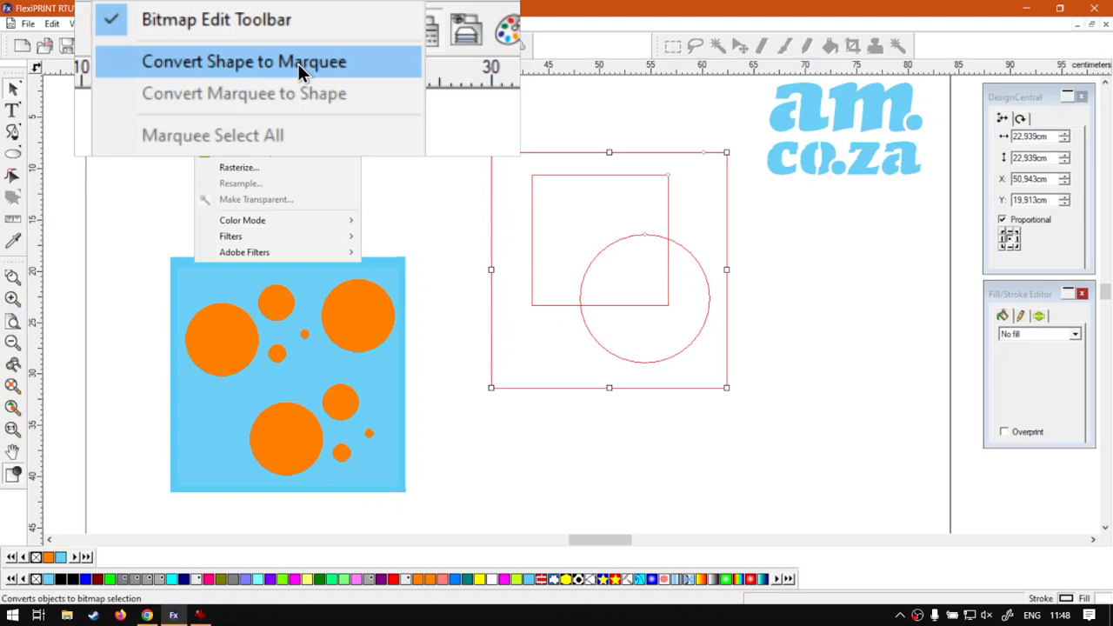
pyautogui.click(297, 110)
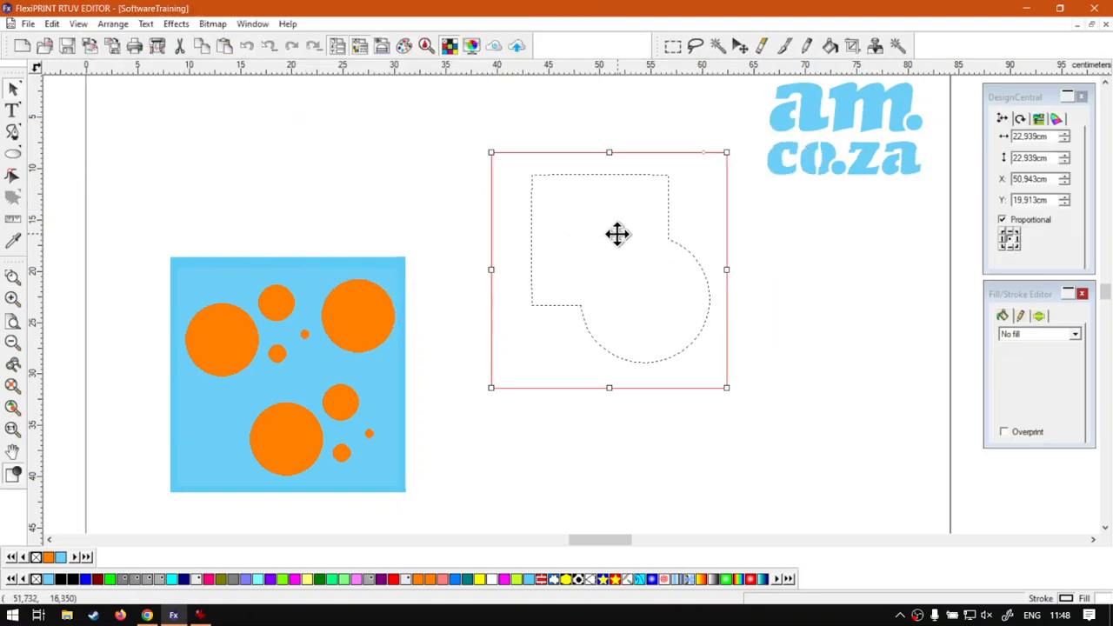
# - Paint the combined square-and-circle marquee area light blue using the Pencil tool with the round size 80 tip, and clear the marquee
pyautogui.click(808, 46)
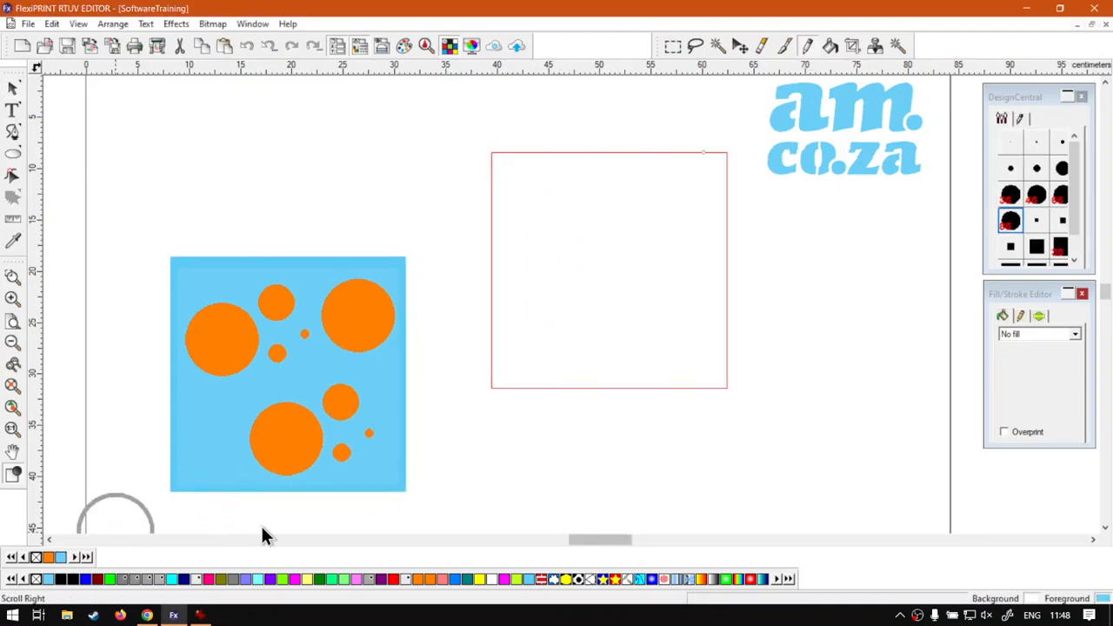
pyautogui.moveTo(651, 185)
pyautogui.mouseDown()
pyautogui.moveTo(583, 191)
pyautogui.moveTo(527, 263)
pyautogui.moveTo(538, 278)
pyautogui.moveTo(649, 229)
pyautogui.moveTo(672, 251)
pyautogui.moveTo(547, 326)
pyautogui.moveTo(622, 333)
pyautogui.moveTo(713, 272)
pyautogui.moveTo(687, 308)
pyautogui.moveTo(703, 340)
pyautogui.mouseUp()
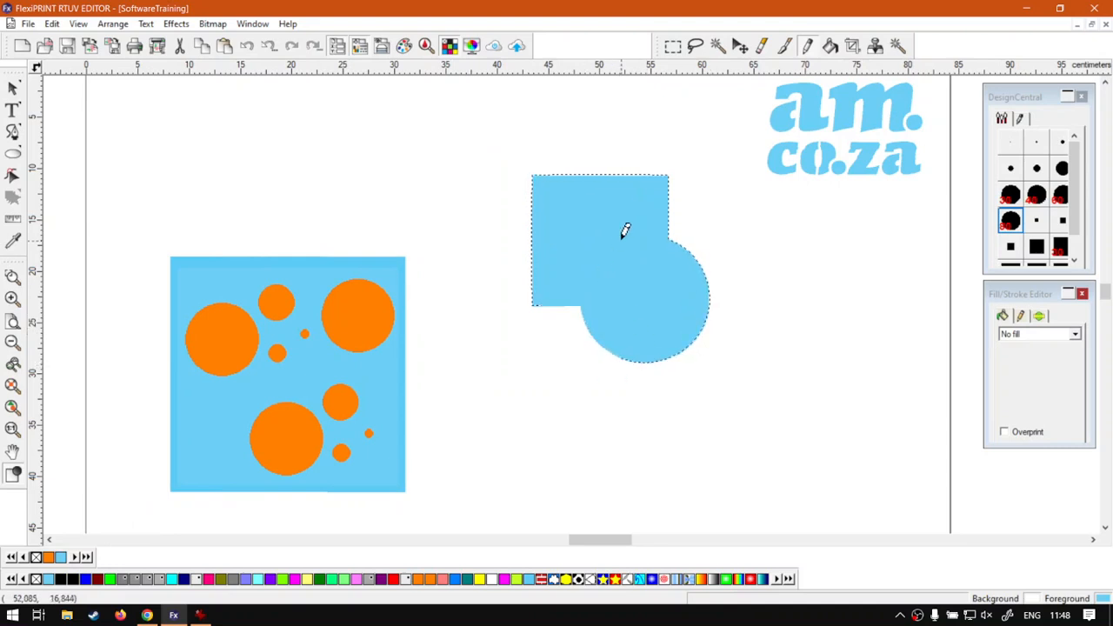
pyautogui.click(743, 301)
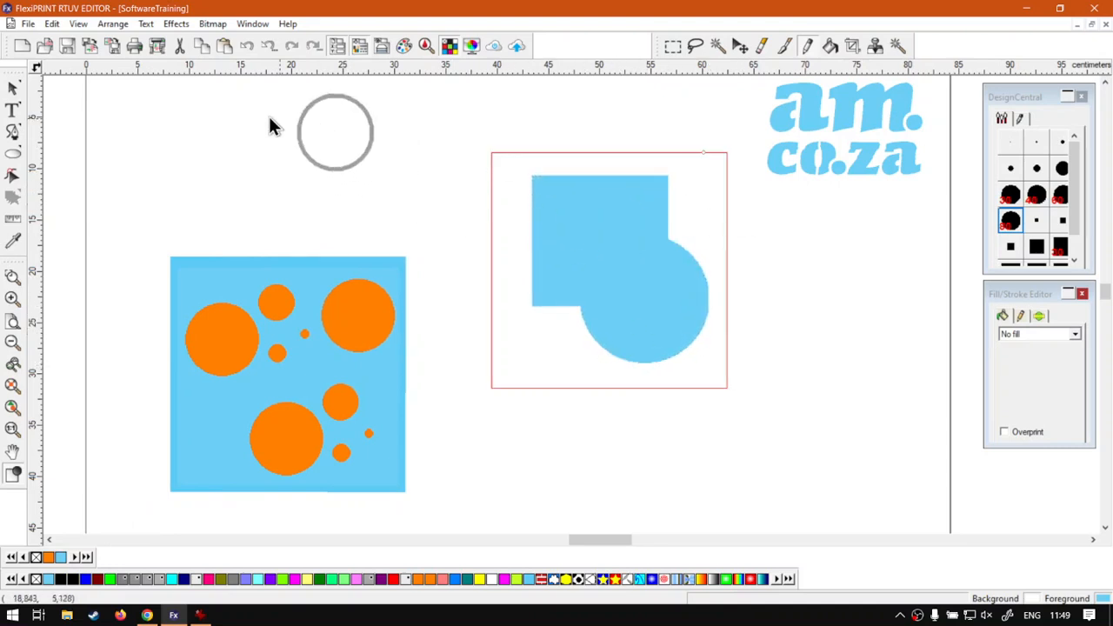
pyautogui.click(672, 51)
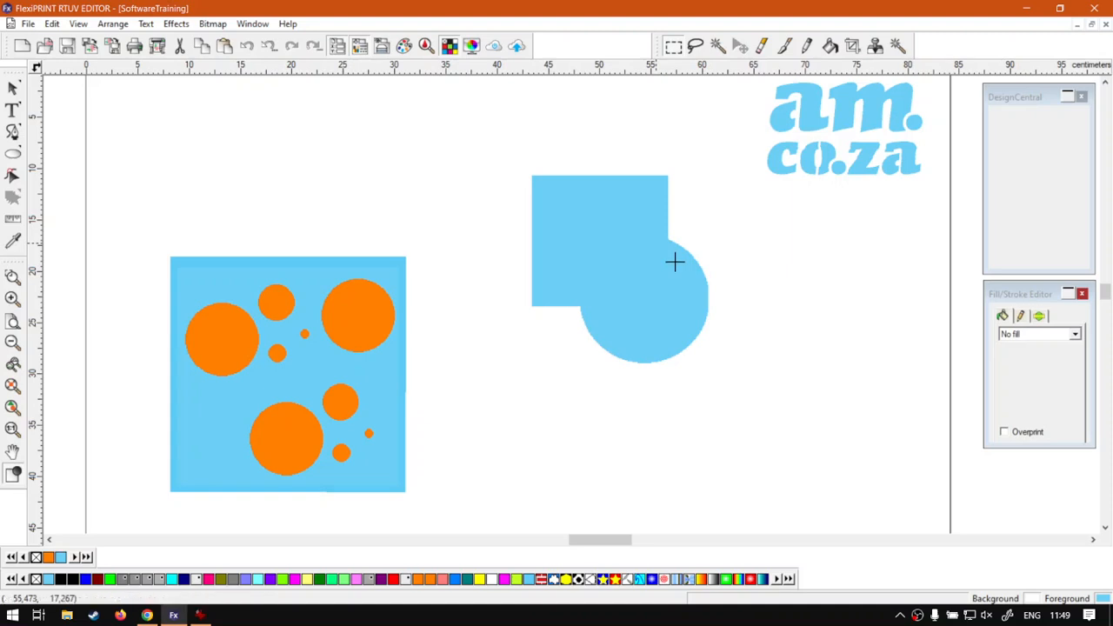
# - Select the new bitmap and marquee its light blue area with the Magic Wand at a tolerance of 32
pyautogui.click(13, 88)
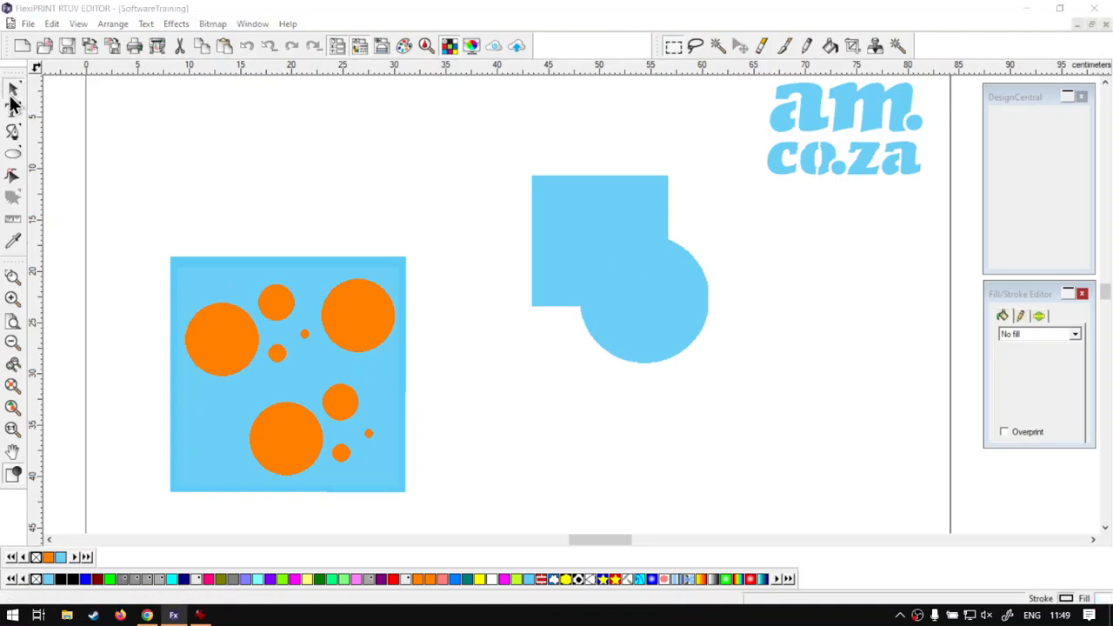
pyautogui.click(603, 234)
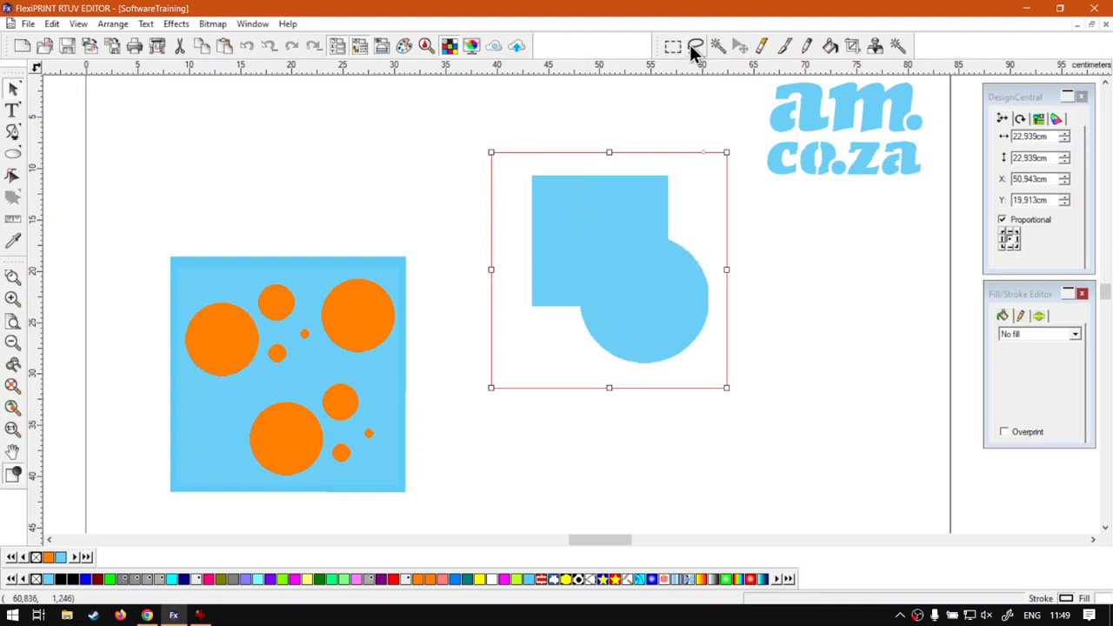
pyautogui.click(715, 46)
pyautogui.click(614, 285)
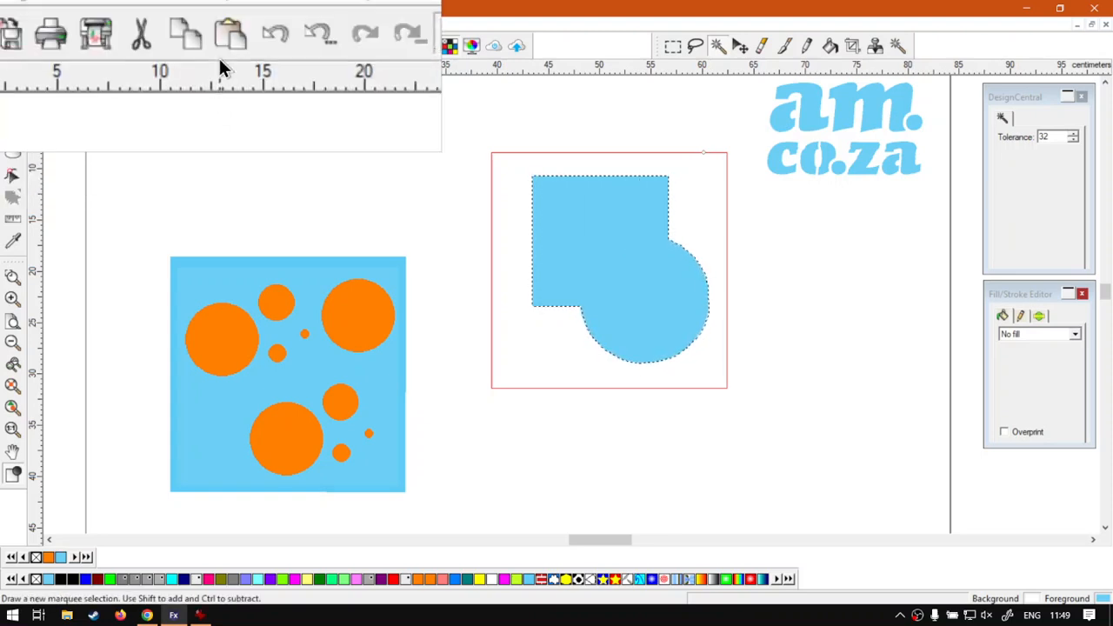
# - Convert the Magic Wand marquee to a vector shape and move the outline off the bitmap, down and to the right
pyautogui.click(219, 28)
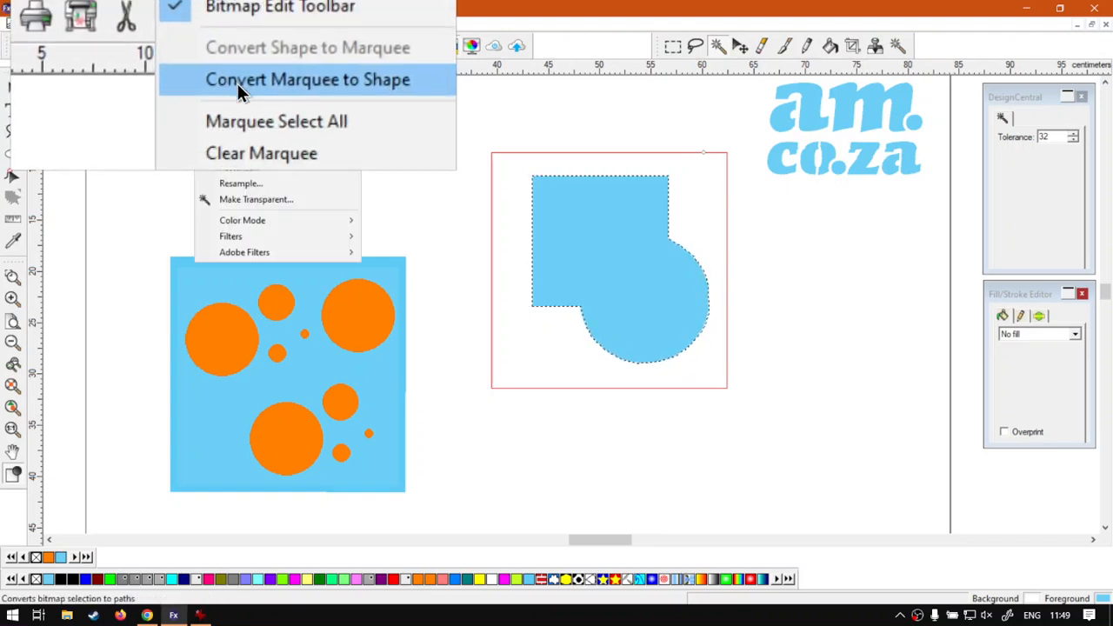
pyautogui.click(301, 81)
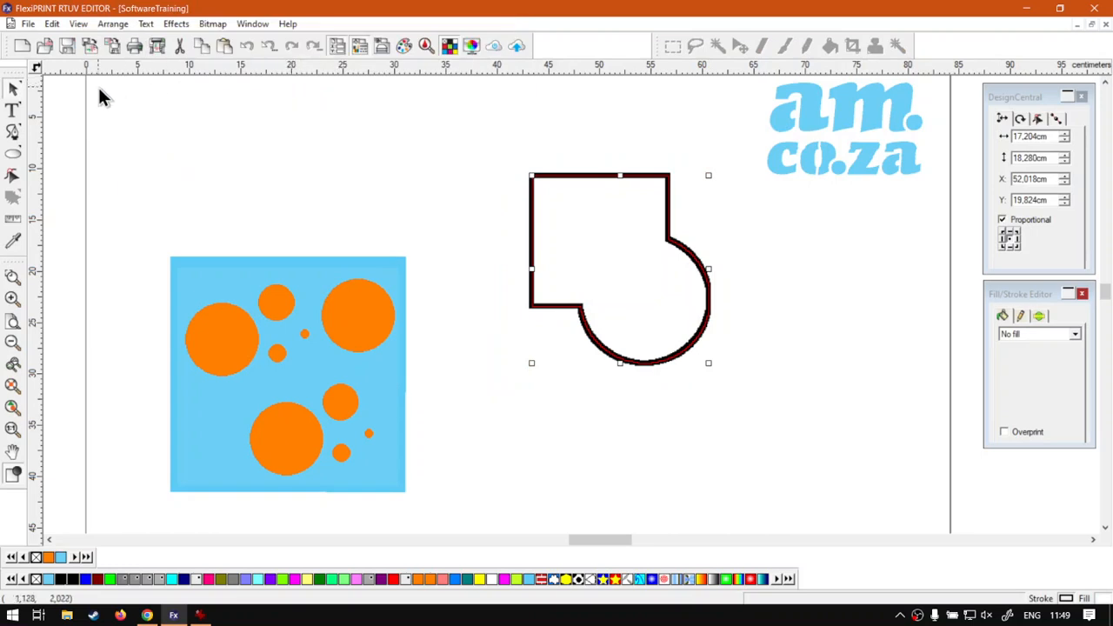
pyautogui.moveTo(591, 240)
pyautogui.mouseDown()
pyautogui.moveTo(691, 299)
pyautogui.moveTo(816, 339)
pyautogui.mouseUp()
# - Move the light blue bitmap and the black outline shape each slightly up and to the left
pyautogui.click(651, 303)
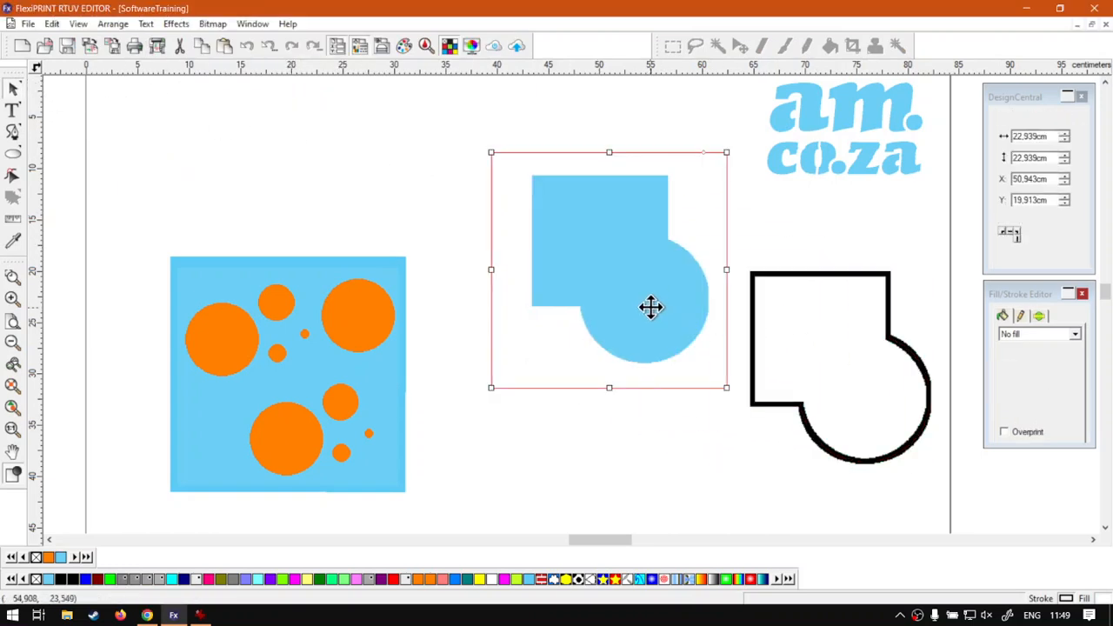
pyautogui.moveTo(652, 304); pyautogui.dragTo(614, 284)
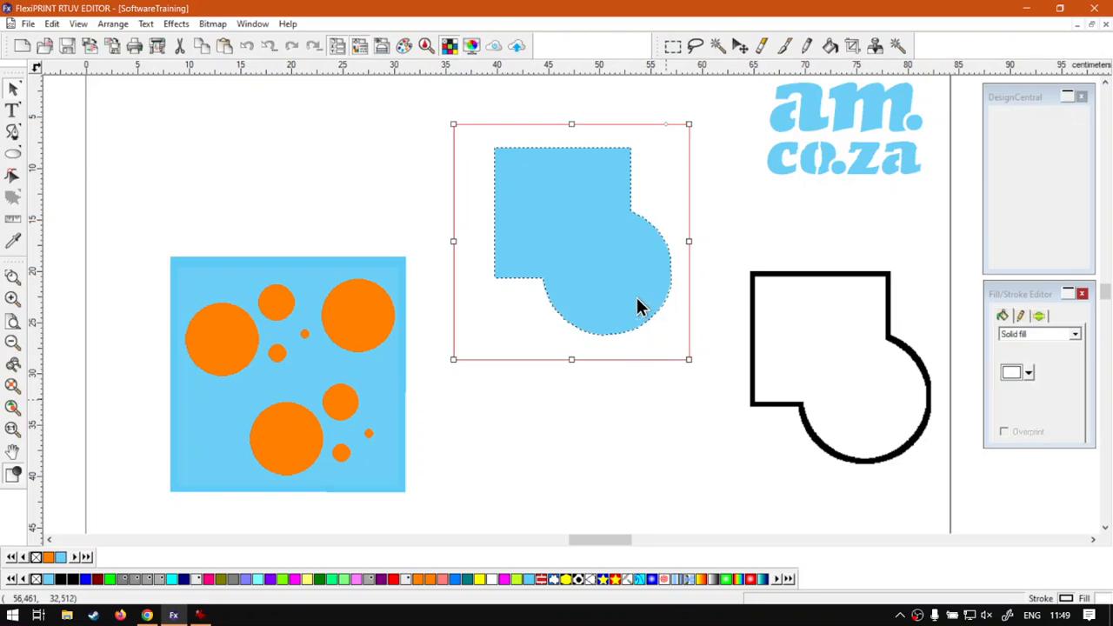
pyautogui.click(884, 389)
pyautogui.moveTo(885, 389); pyautogui.dragTo(868, 361)
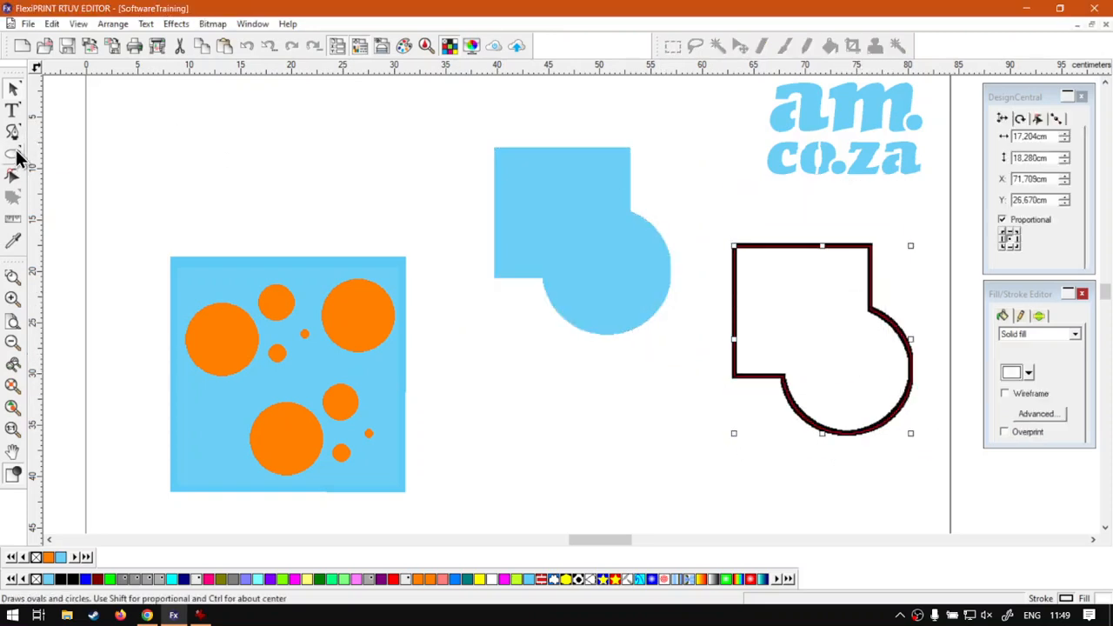
# - Move the outline's upper-left corner point up and to the left with point editing, and examine the points along its arc
pyautogui.click(13, 175)
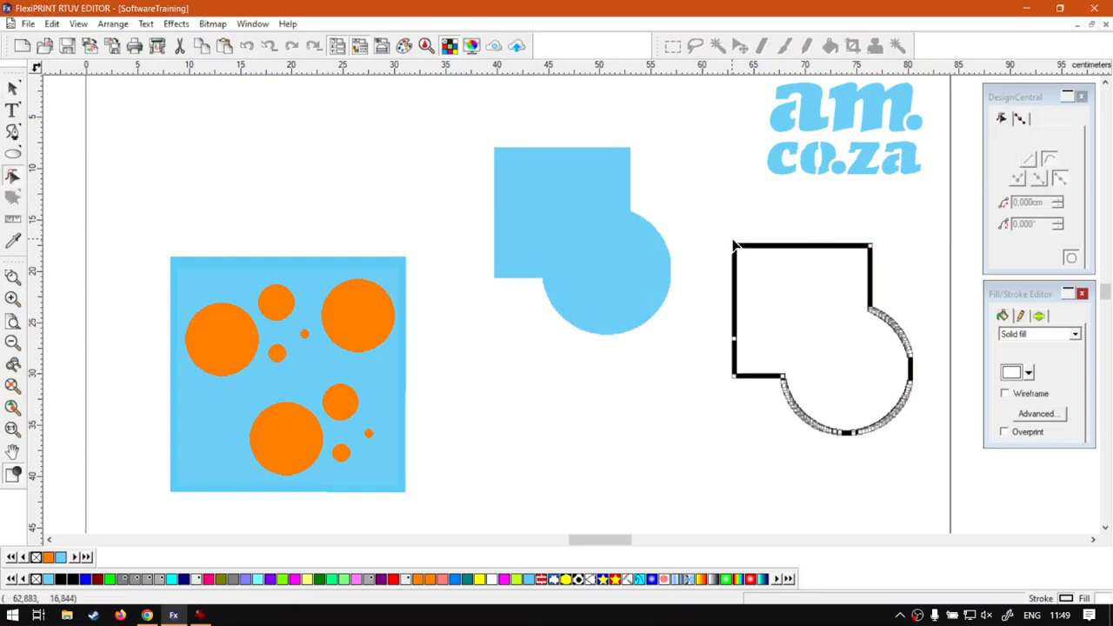
pyautogui.moveTo(734, 246); pyautogui.dragTo(690, 175)
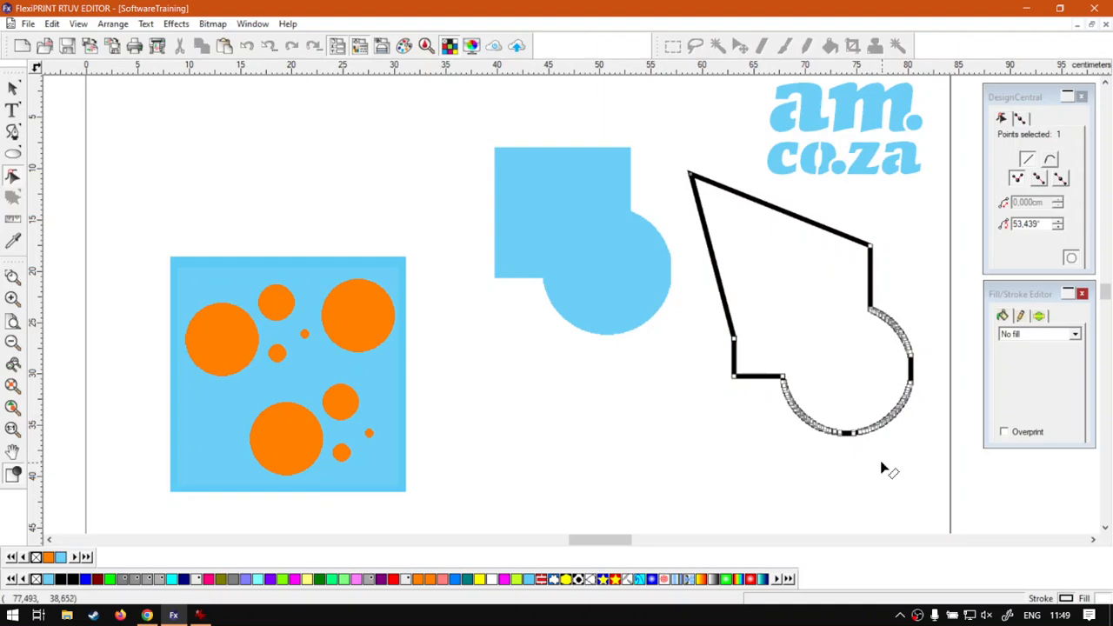
pyautogui.scroll(5, 896, 464)
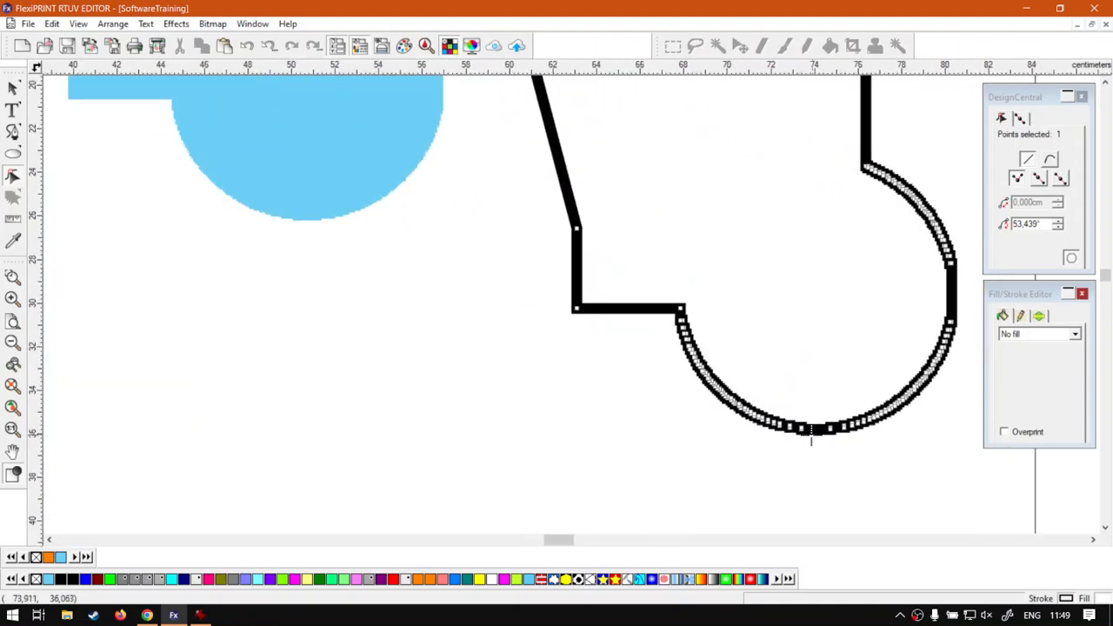
pyautogui.scroll(4, 793, 439)
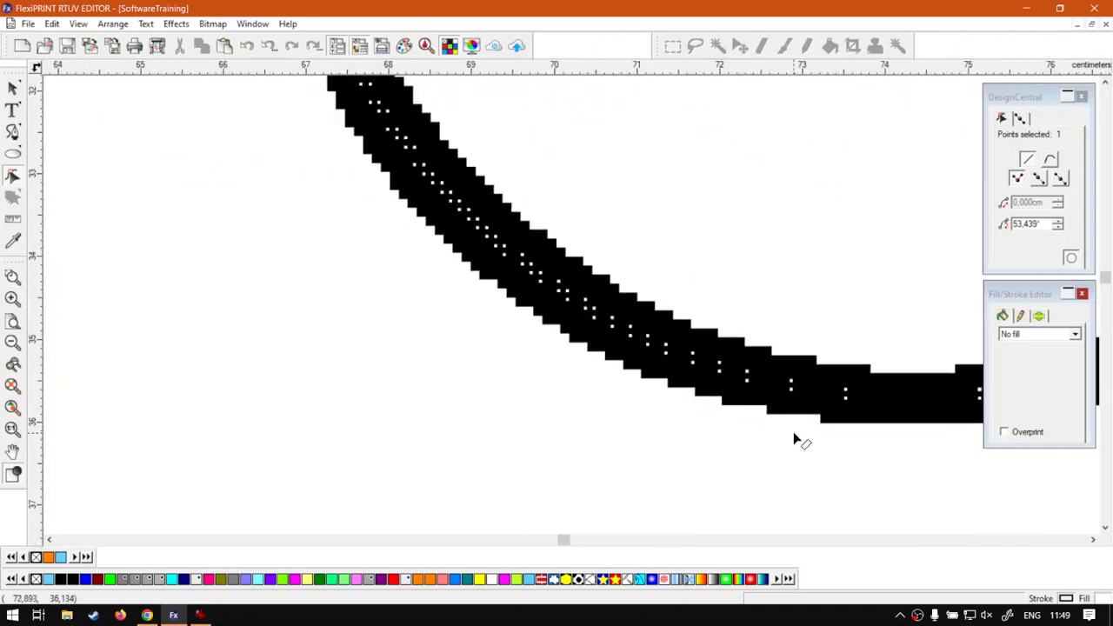
pyautogui.scroll(-4, 755, 385)
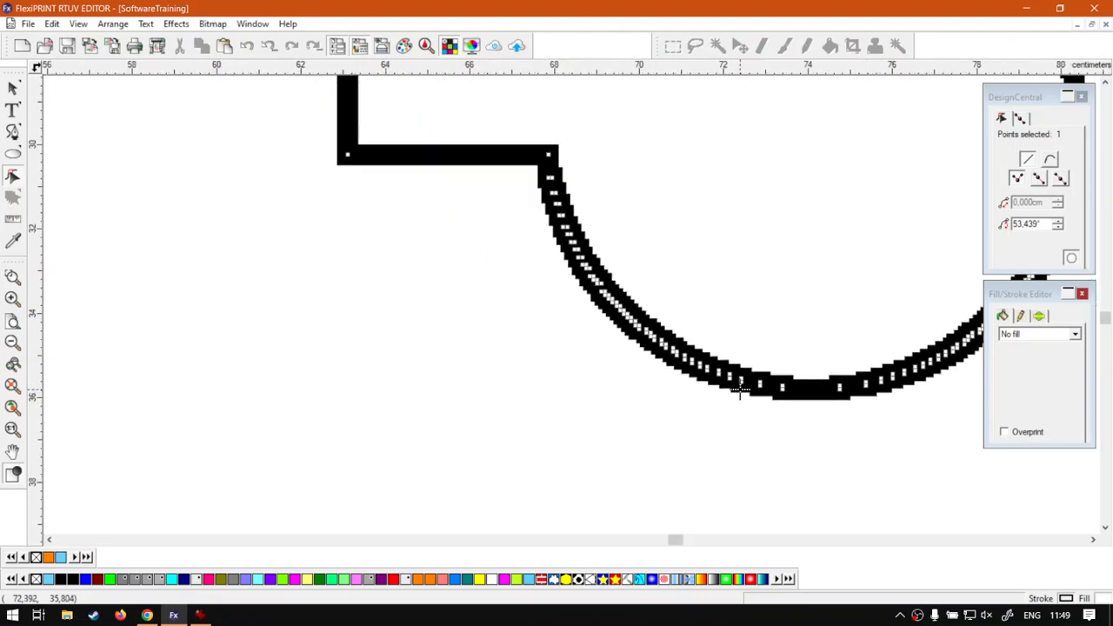
pyautogui.scroll(-3, 639, 340)
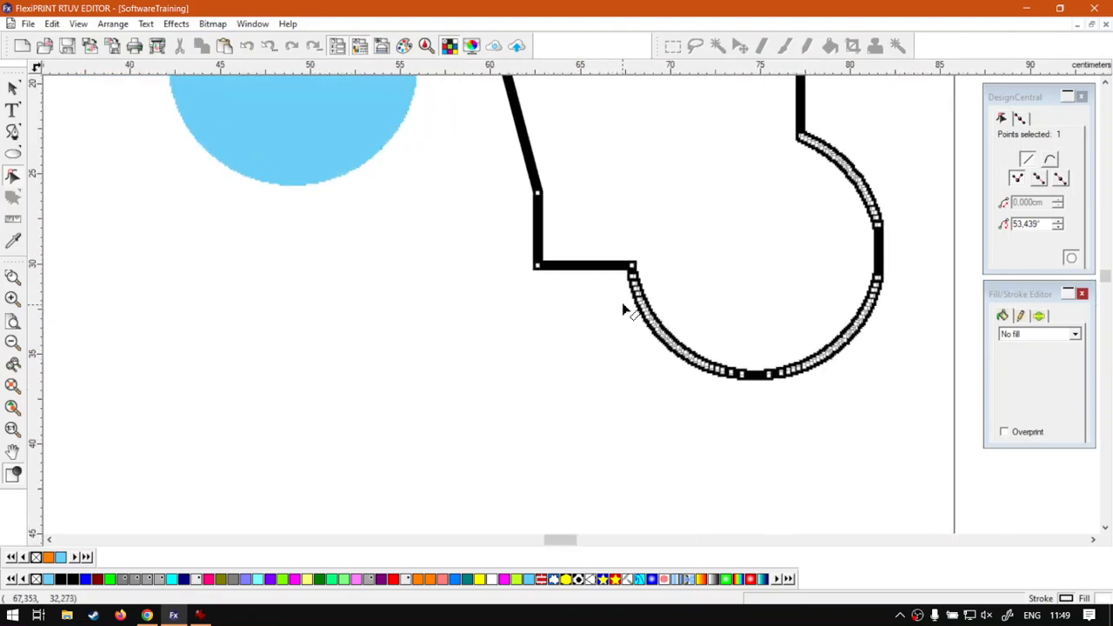
pyautogui.scroll(-2, 623, 307)
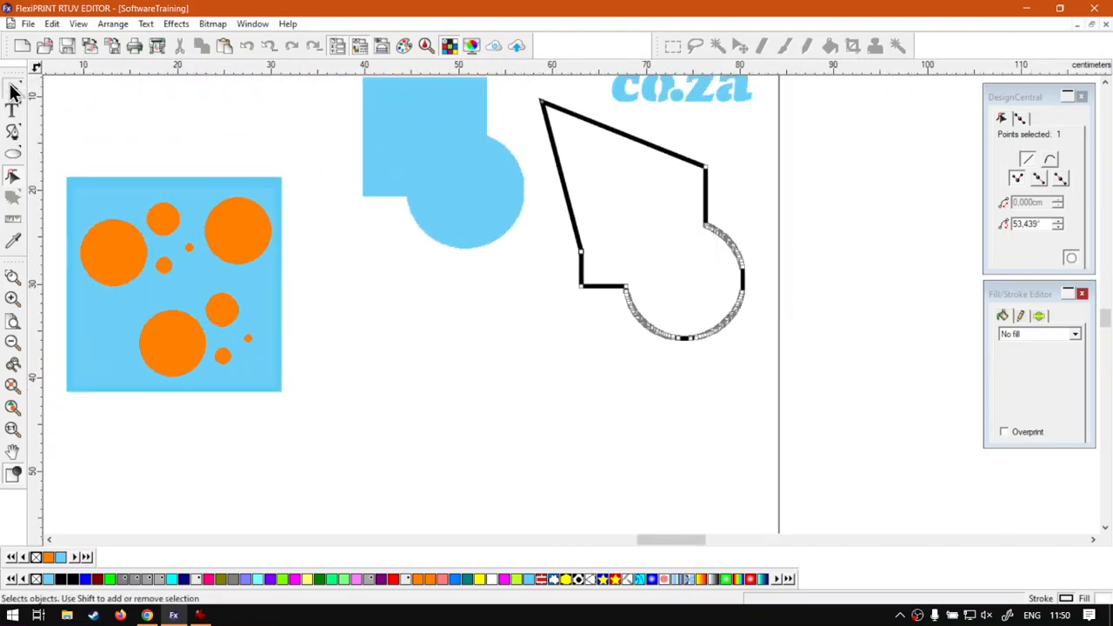
# - Move the reshaped outline slightly down, fill it with solid Burgundy, and deselect it
pyautogui.click(13, 88)
pyautogui.moveTo(649, 191); pyautogui.dragTo(654, 233)
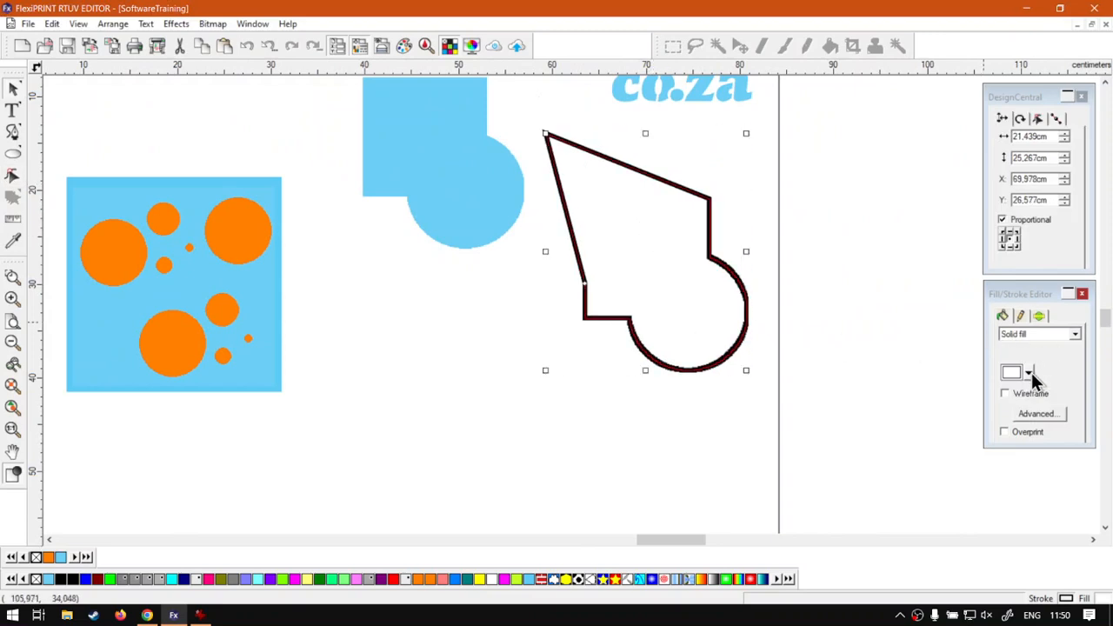
pyautogui.click(1030, 373)
pyautogui.click(1023, 459)
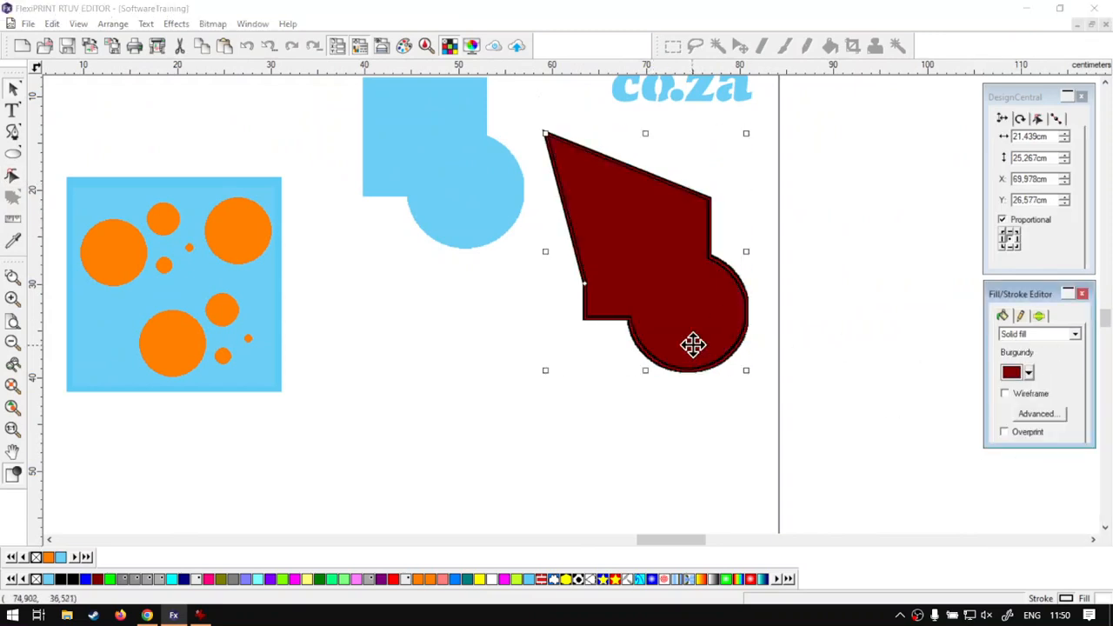
pyautogui.click(573, 285)
pyautogui.scroll(3, 483, 268)
pyautogui.scroll(-2, 350, 274)
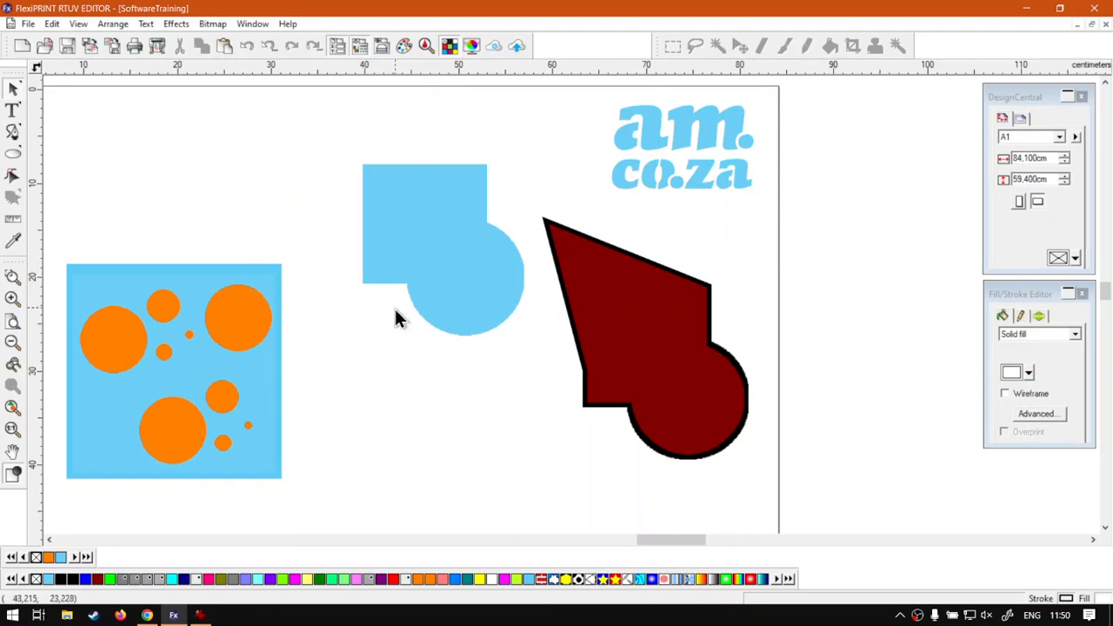
pyautogui.moveTo(671, 540); pyautogui.dragTo(608, 541)
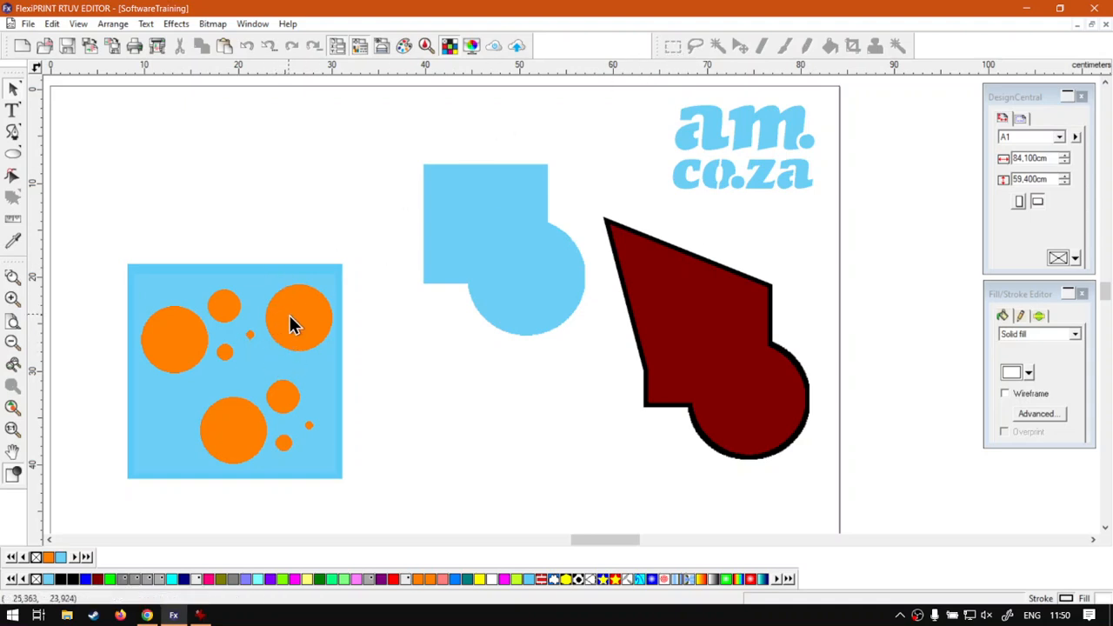
pyautogui.click(214, 24)
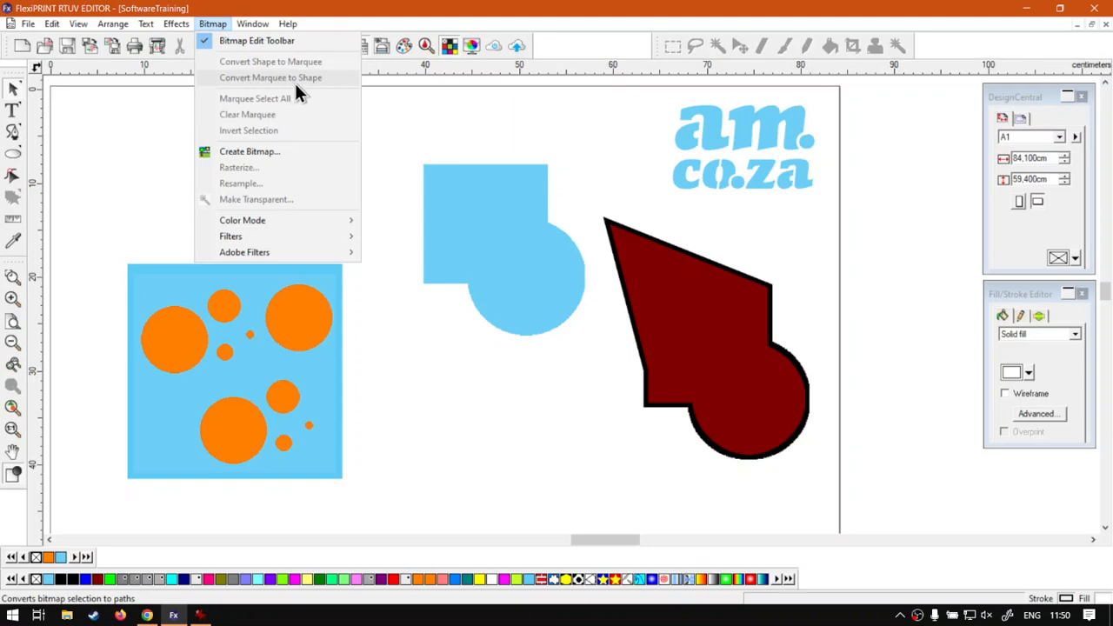
pyautogui.click(587, 37)
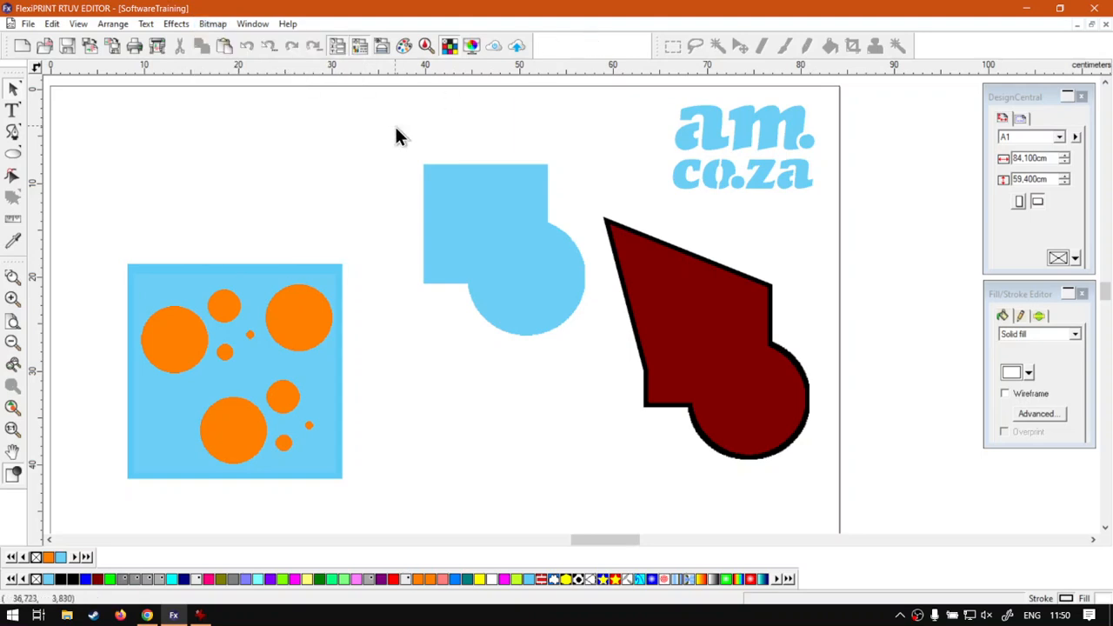